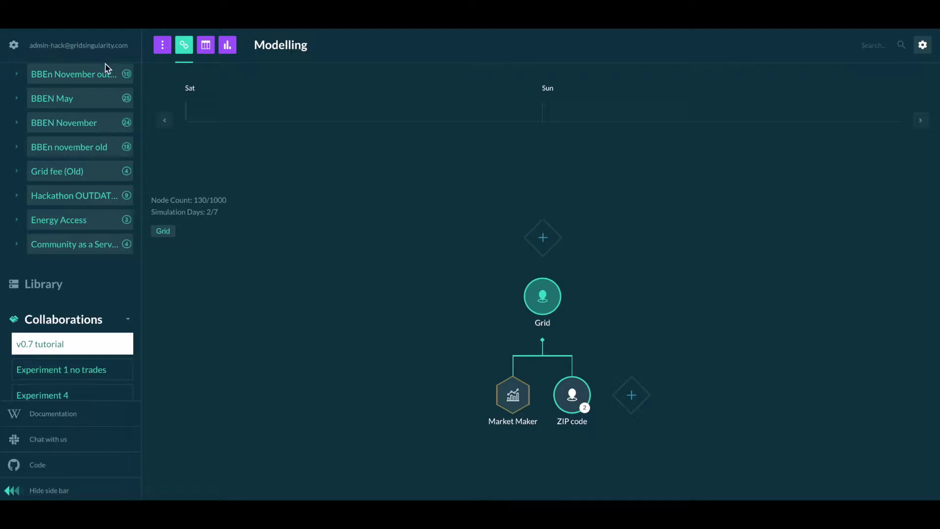
- Expand the ZIP code market and examine Community A and Community B with the homes inside each
click(563, 402)
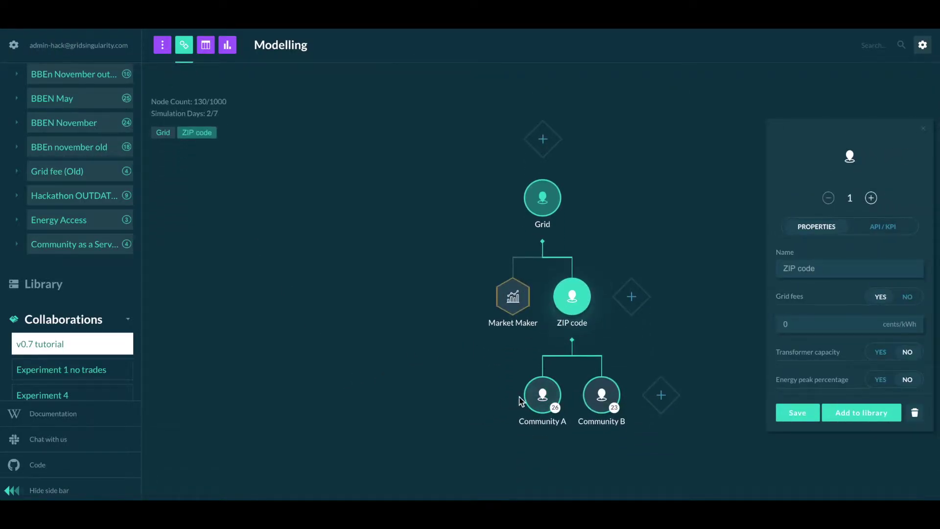
click(543, 397)
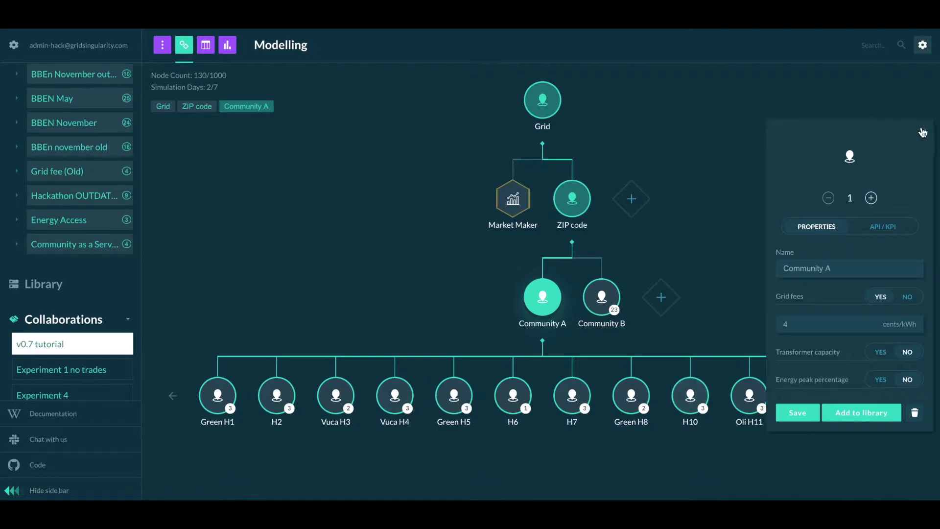
click(923, 129)
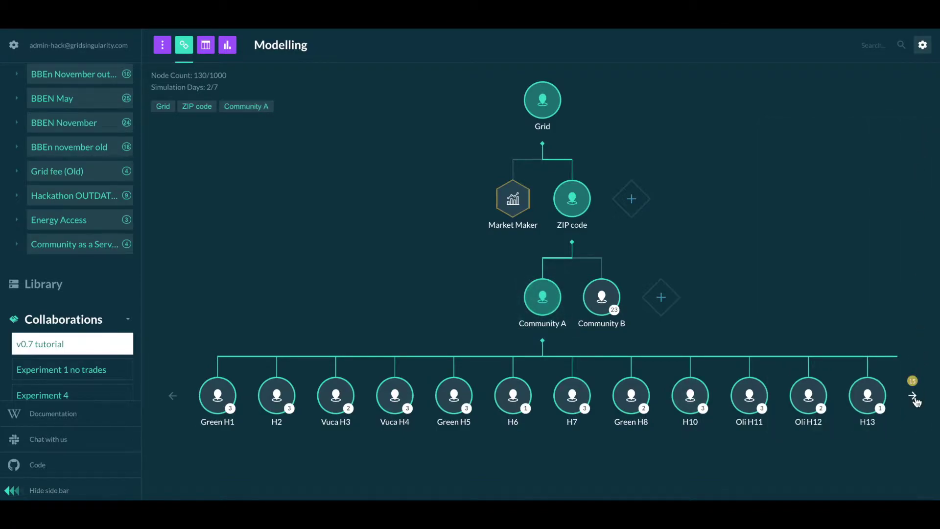
click(914, 396)
click(913, 396)
click(913, 396)
click(914, 397)
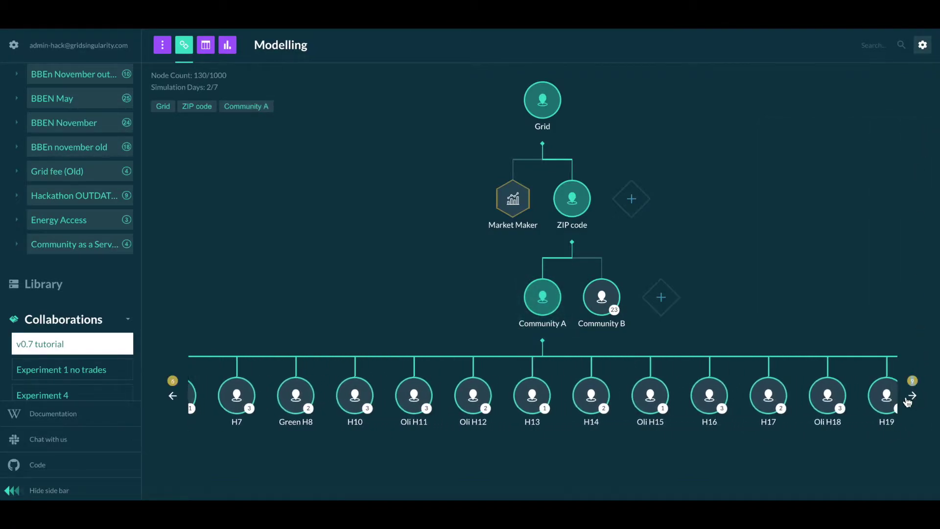
click(597, 312)
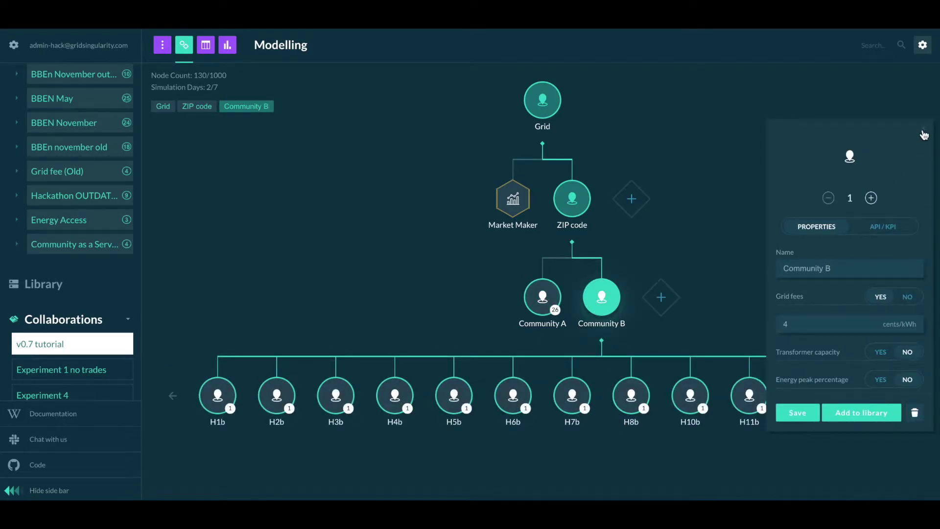
click(923, 133)
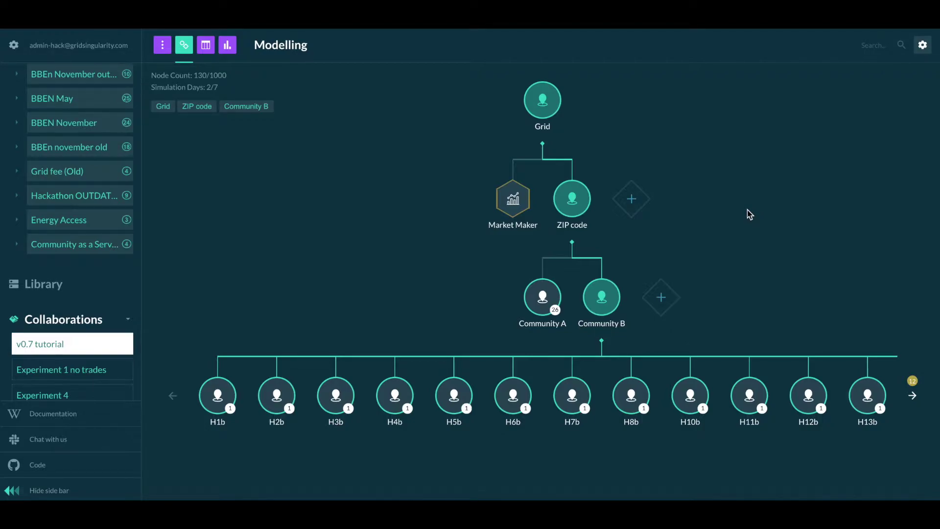
- Run the simulation of the v0.7 tutorial collaboration from its results page
click(228, 46)
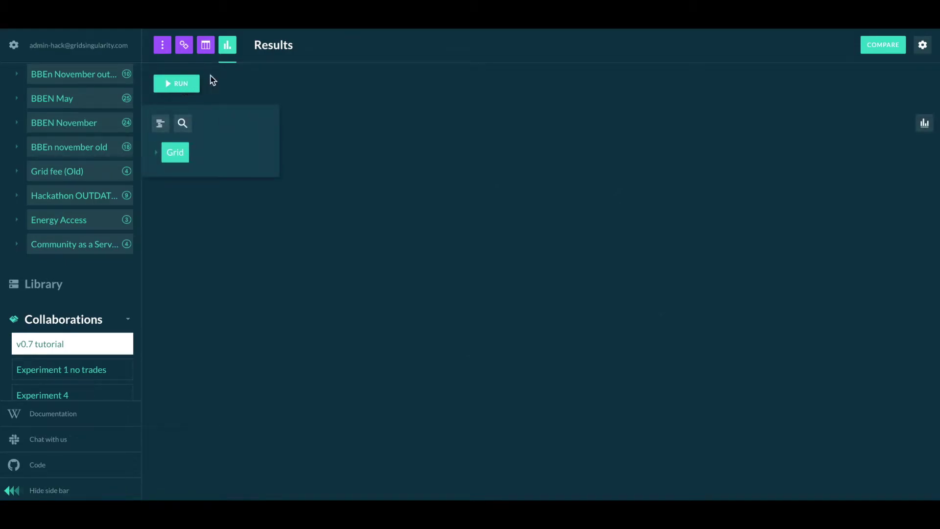
click(170, 85)
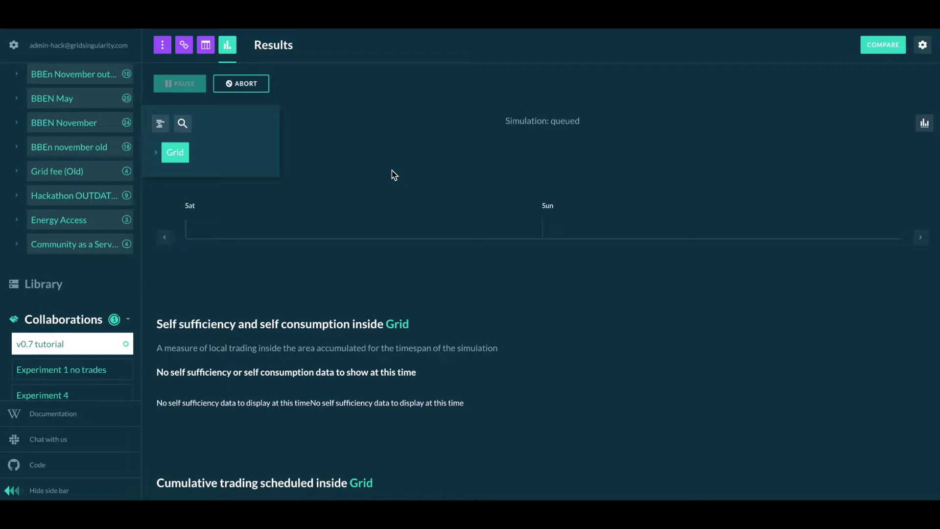
- Review the registry, Community A's properties and the progress of the running simulation
click(204, 49)
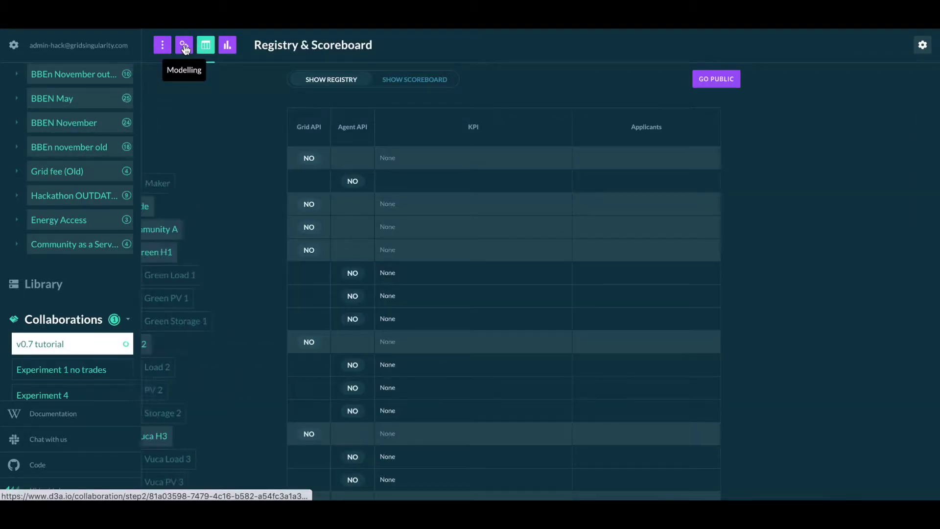
click(185, 47)
click(572, 422)
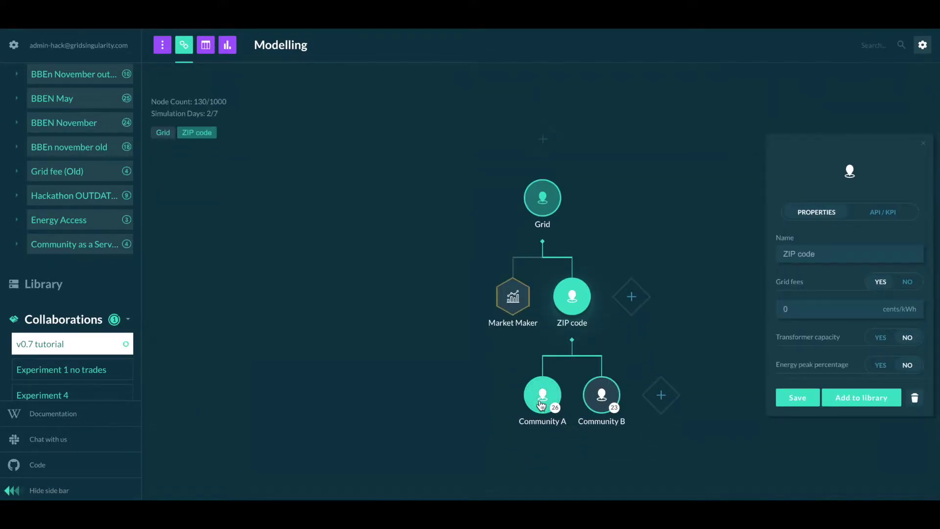
click(541, 404)
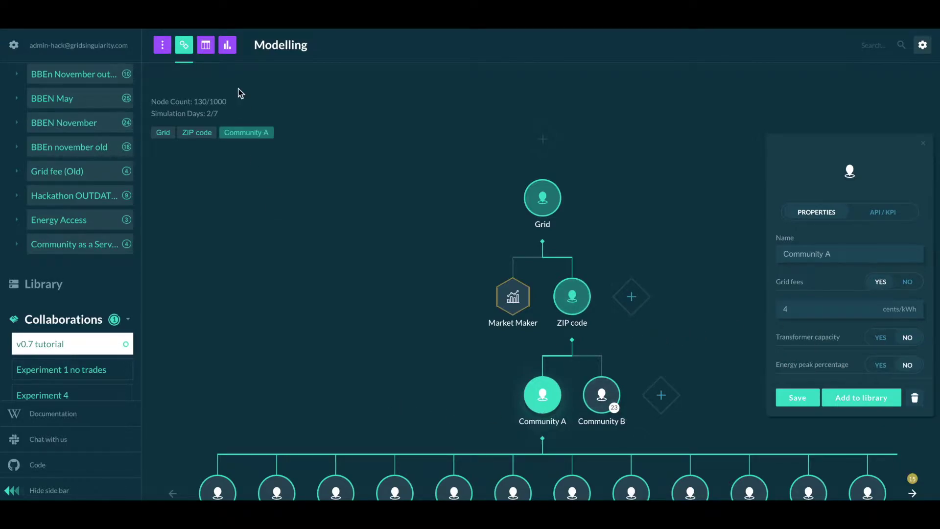
click(228, 46)
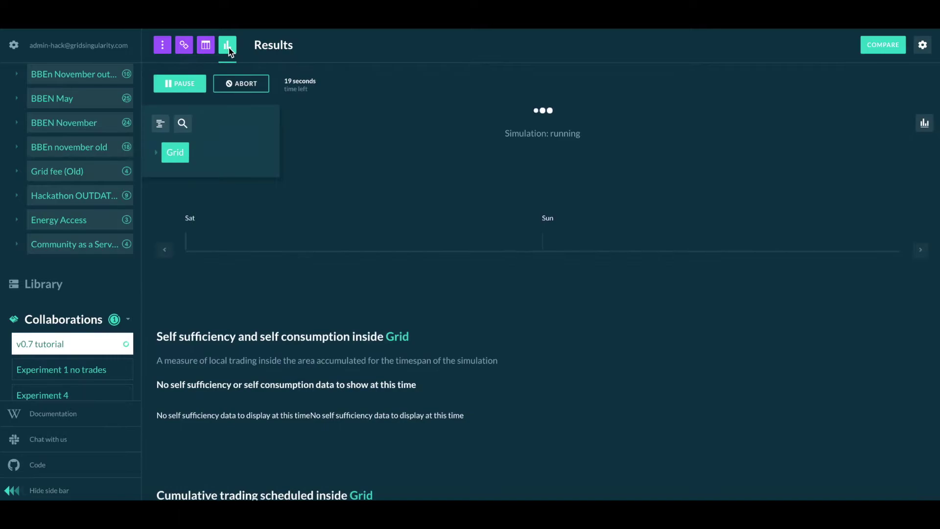
- Open the API for the Grid market in the model and save the setting
click(184, 46)
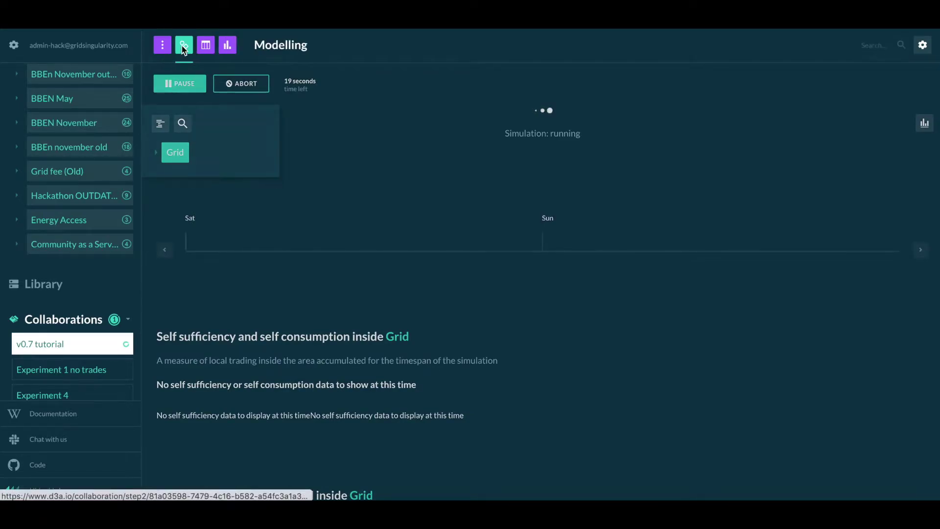
click(543, 320)
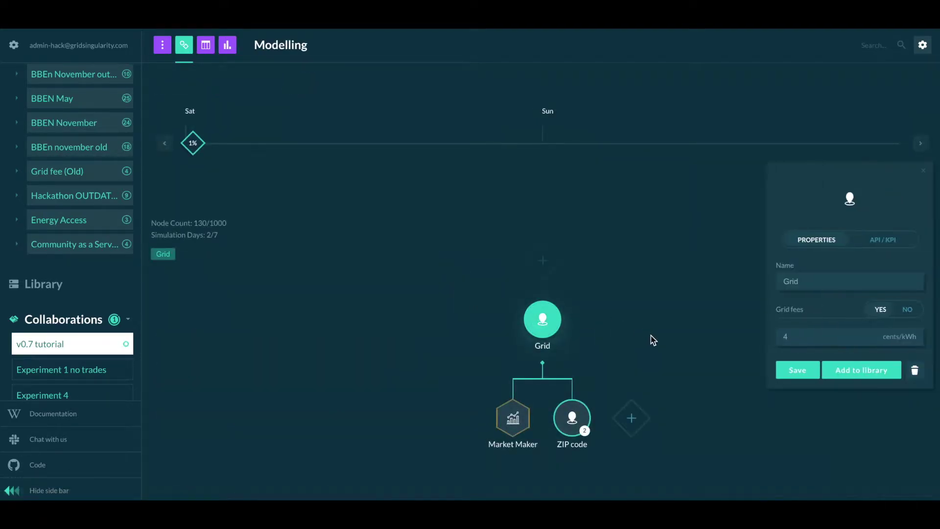
click(882, 240)
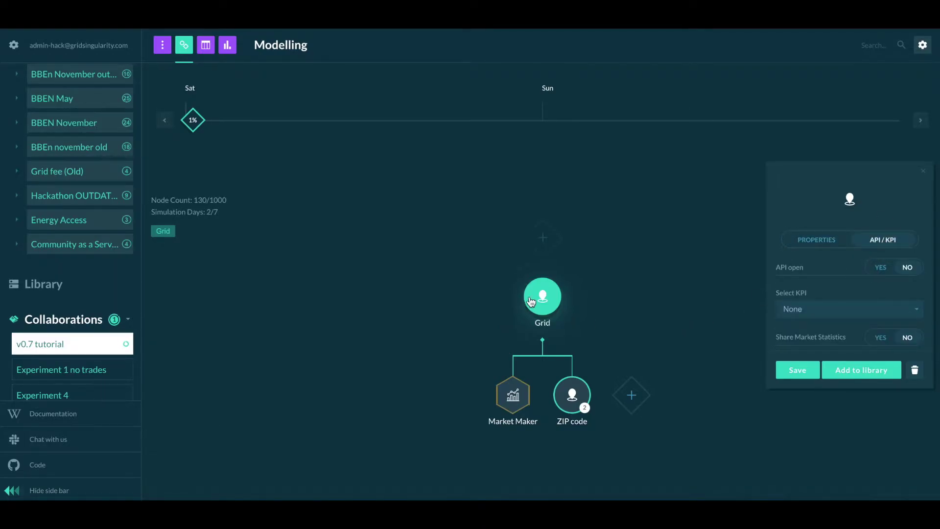
click(880, 268)
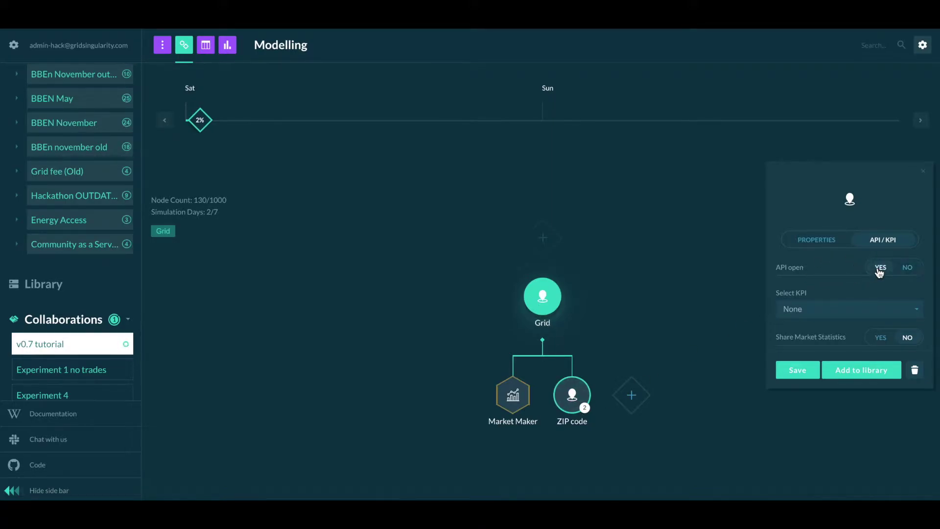
click(798, 373)
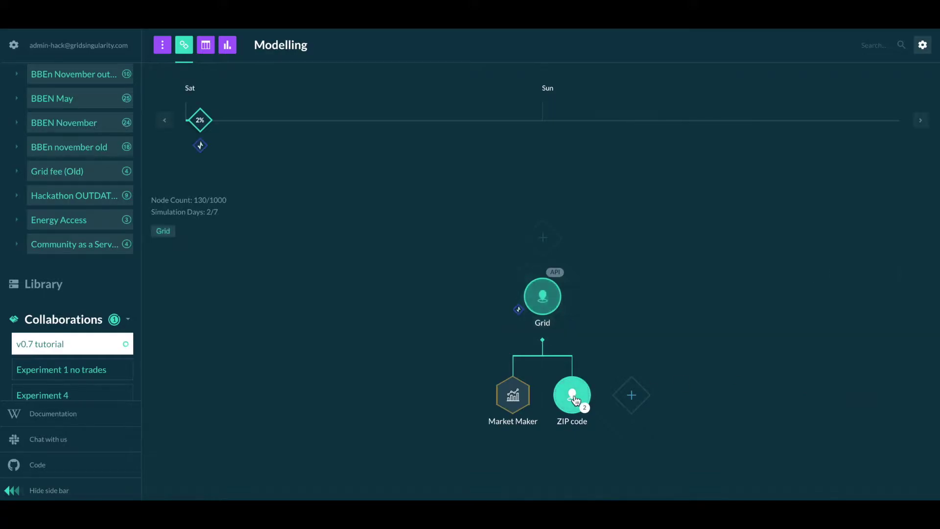
- Open the API for the ZIP code market and save the setting
click(564, 403)
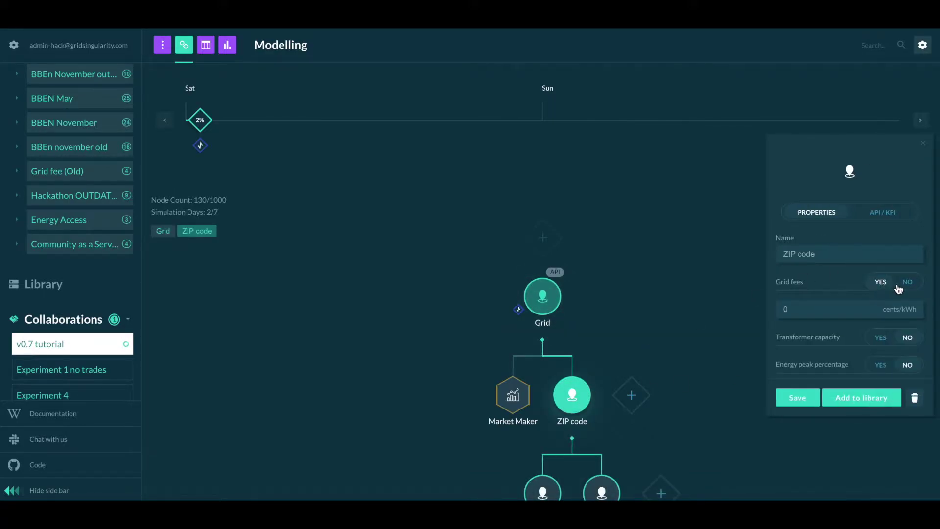
click(901, 214)
click(887, 270)
click(797, 371)
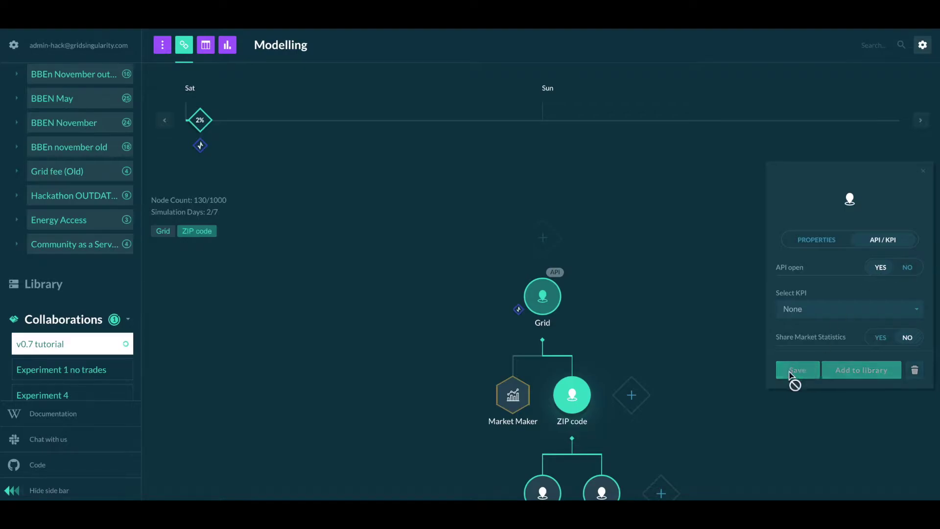
- Expand the ZIP code market, open the API for Community A and save the setting
click(584, 406)
click(575, 398)
click(542, 394)
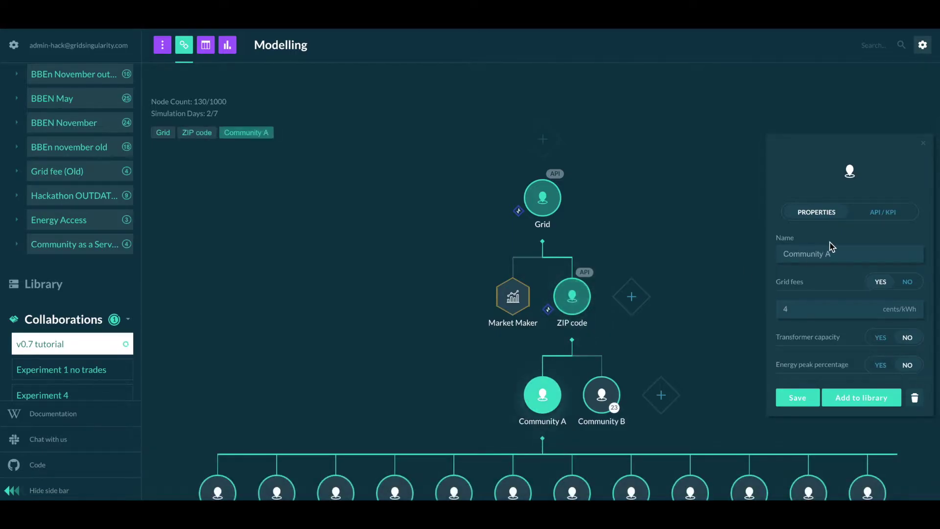
click(895, 217)
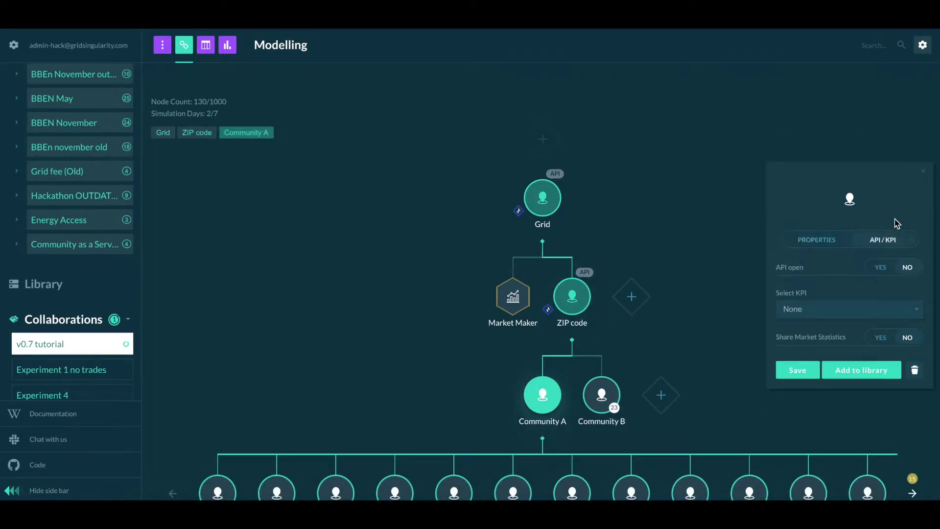
click(881, 267)
click(803, 364)
- Open the API for Community B and save the setting
click(602, 395)
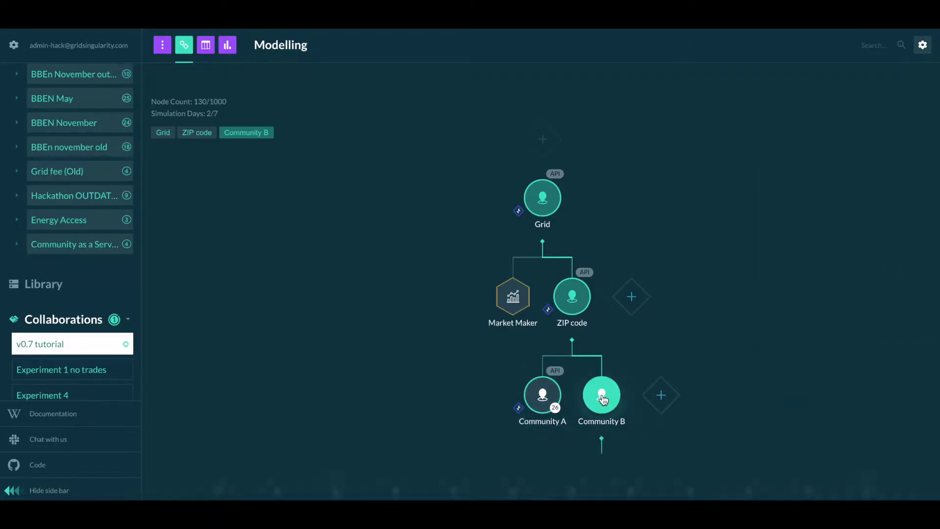
click(896, 215)
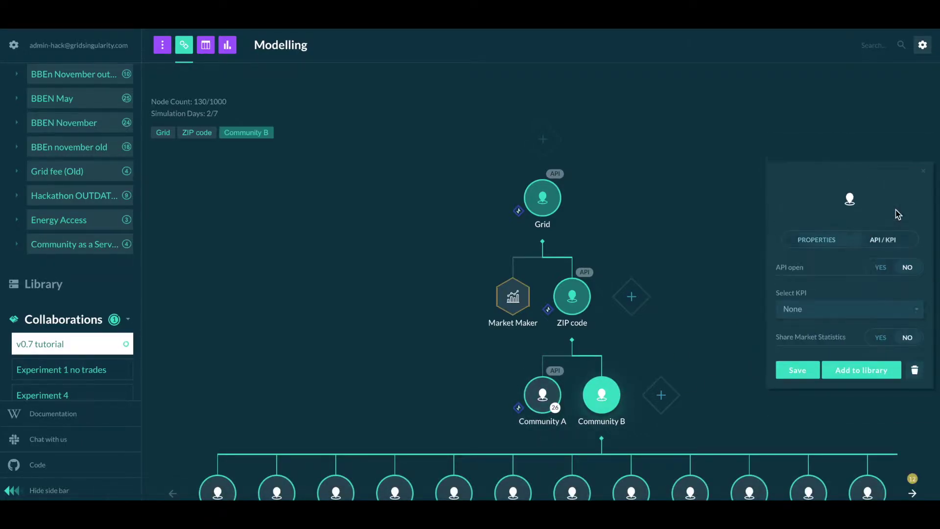
click(881, 268)
click(794, 371)
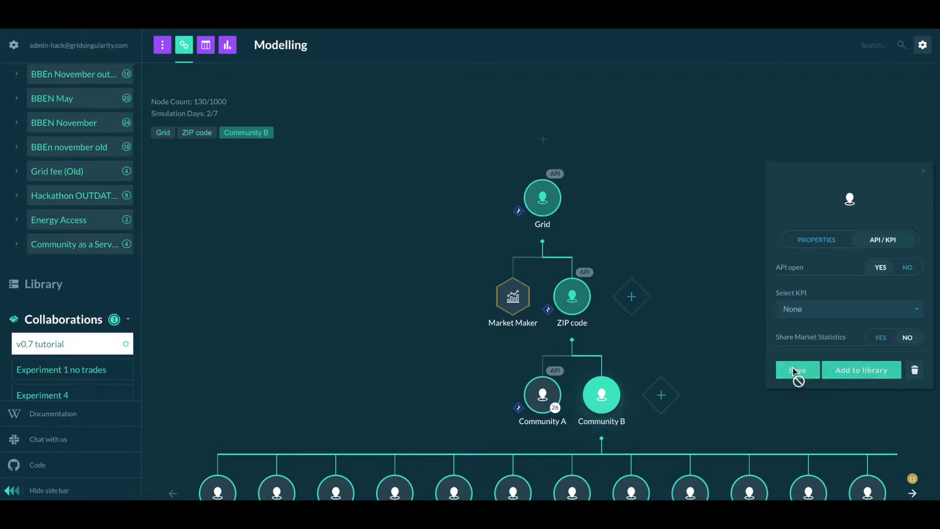
- Make the v0.7 tutorial collaboration's registry public
click(206, 46)
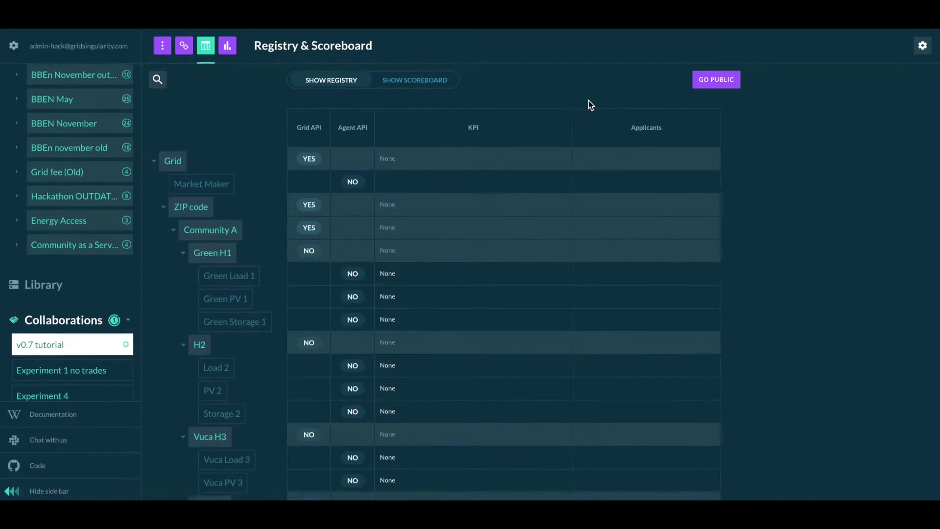
click(717, 81)
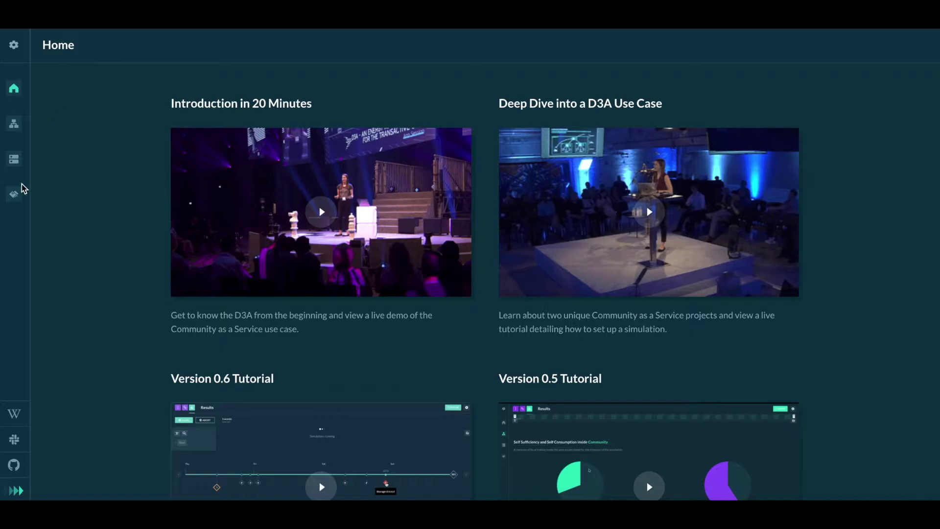
- Switch to the DSO account and open the registry of the v0.7 tutorial collaboration
click(15, 491)
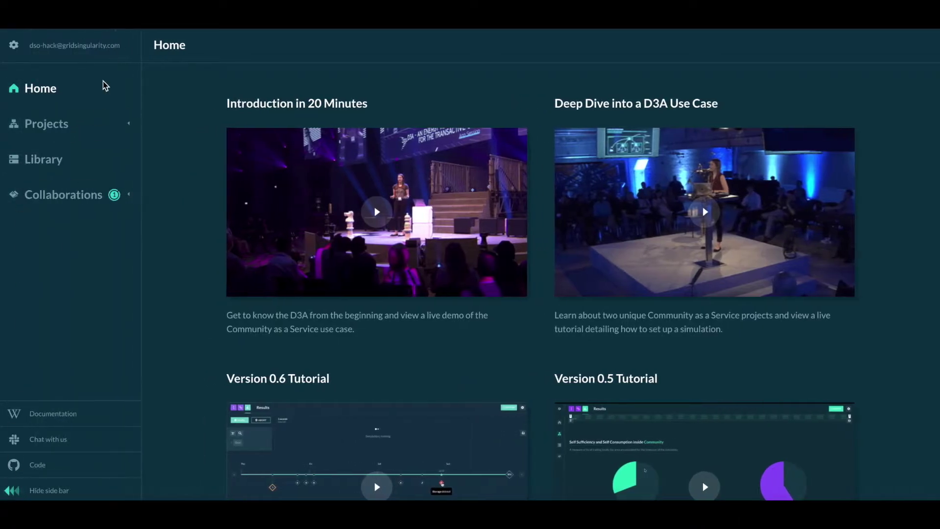
click(128, 196)
click(96, 218)
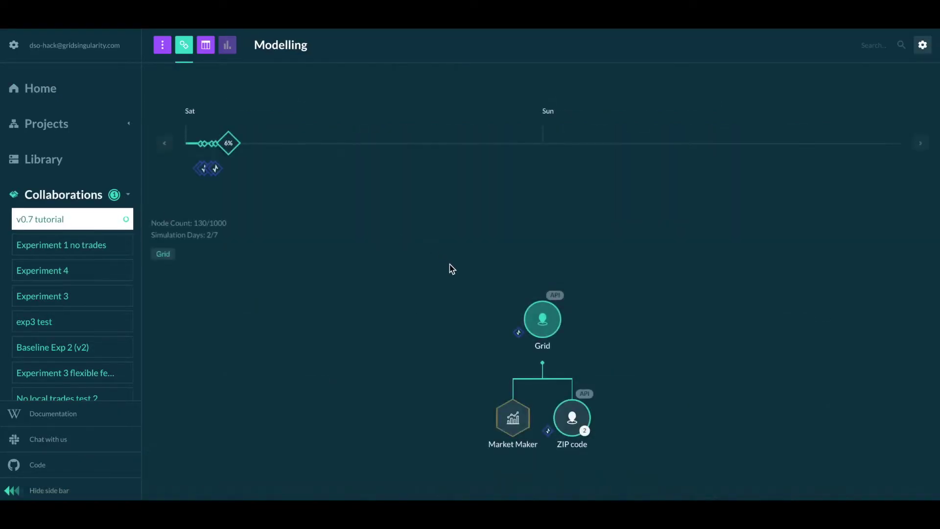
click(206, 45)
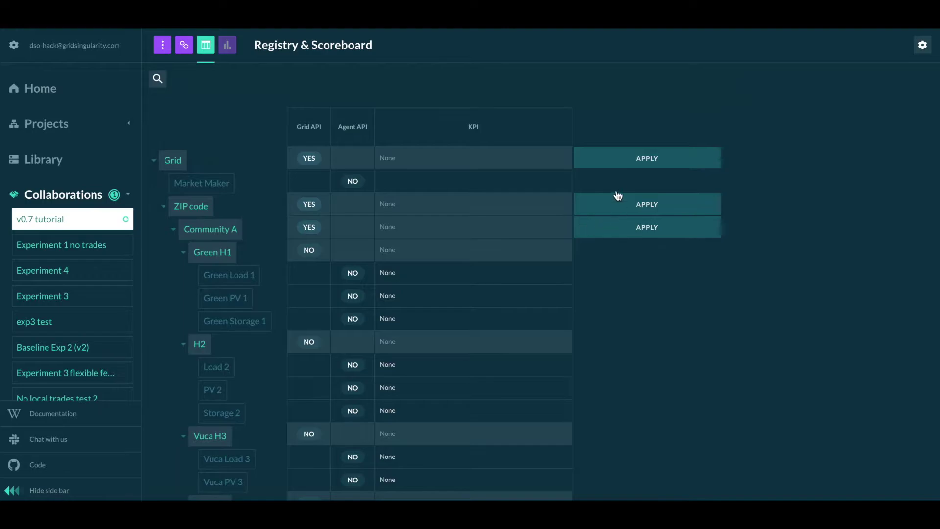
- Apply for the Grid, ZIP code and Community A markets, and check the registry entries down to Community B
click(618, 161)
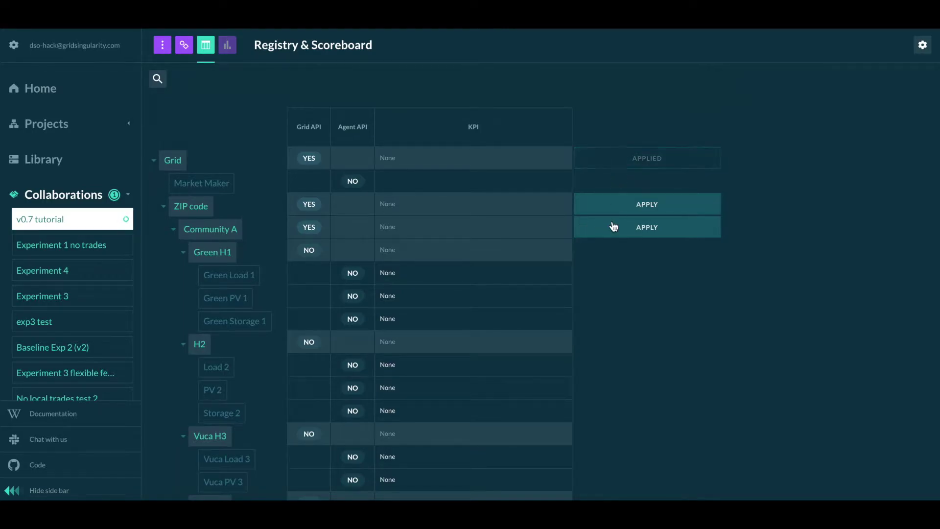
click(621, 209)
click(624, 227)
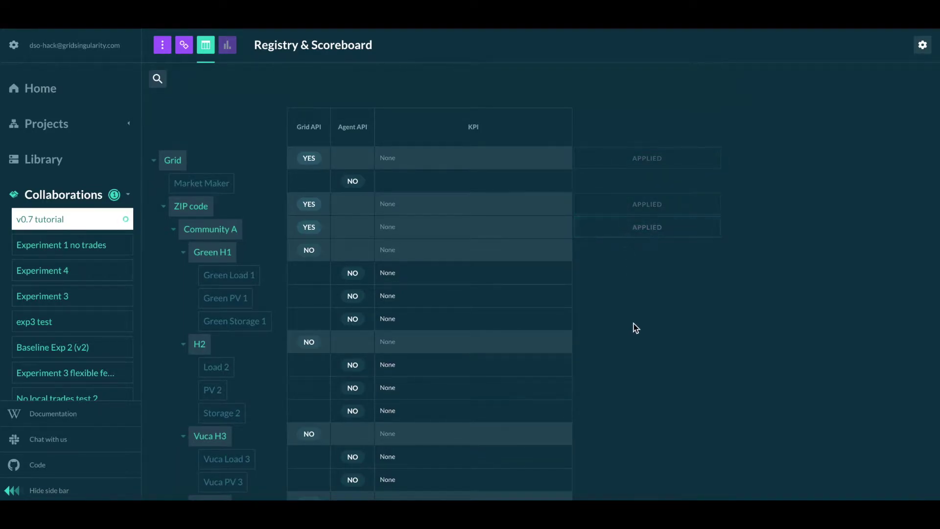
scroll(633, 327, down, 15)
scroll(635, 327, down, 20)
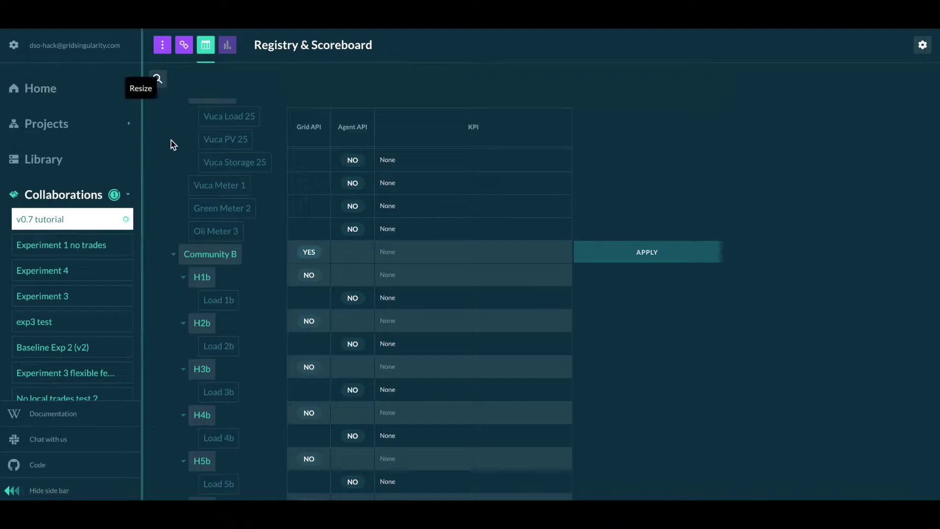
scroll(172, 142, up, 10)
scroll(172, 142, up, 15)
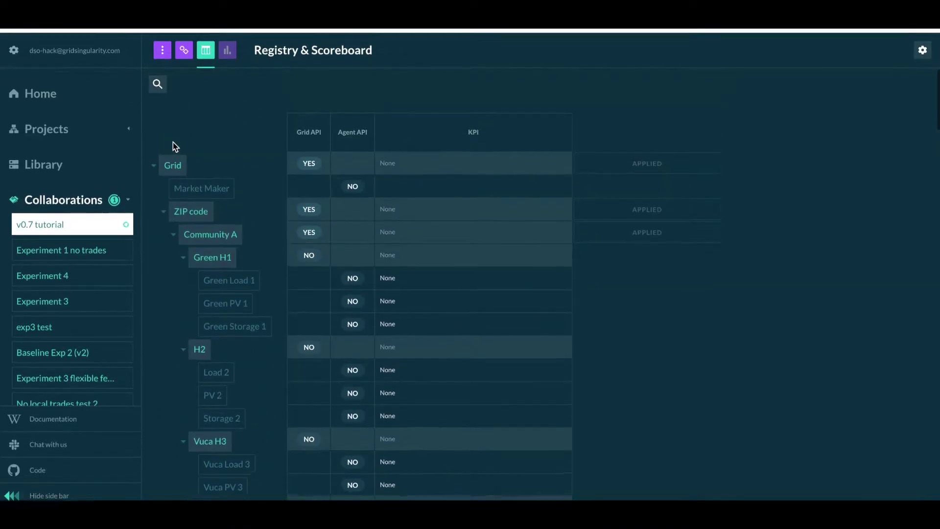
- Switch to the admin account and approve the DSO's applications for the Grid, ZIP code and Community A markets in the v0.7 tutorial registry
click(14, 44)
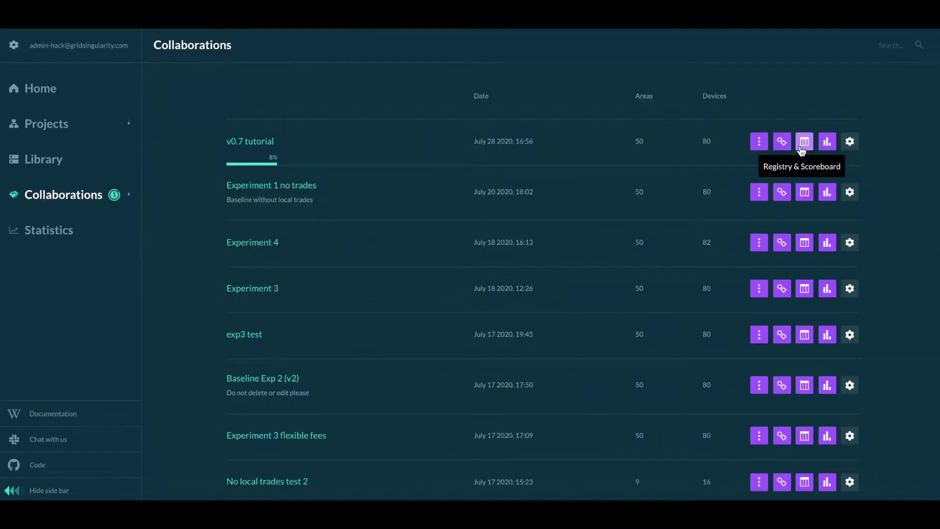
click(801, 147)
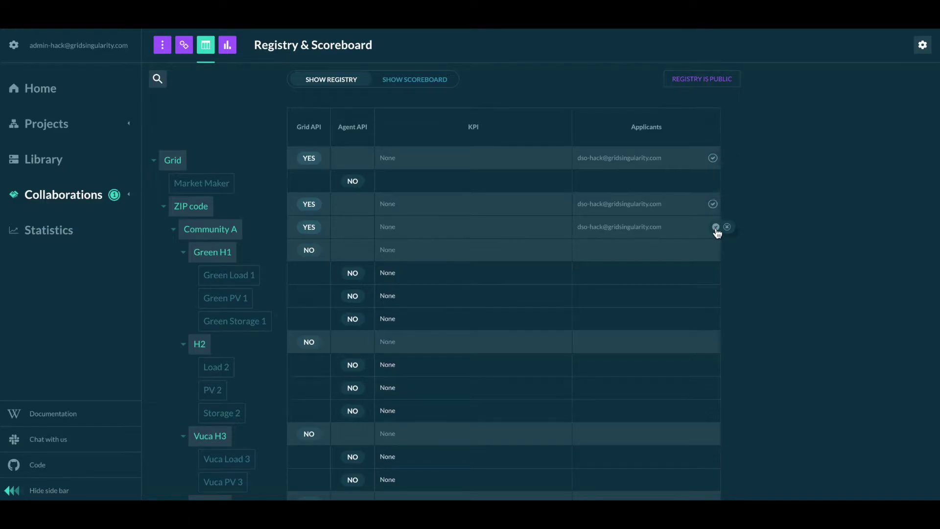
scroll(725, 319, down, 20)
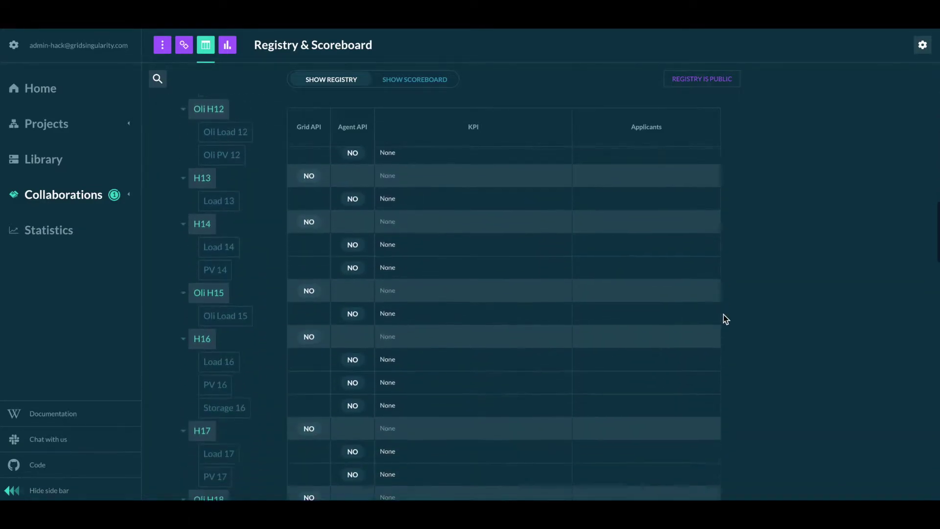
scroll(725, 319, down, 20)
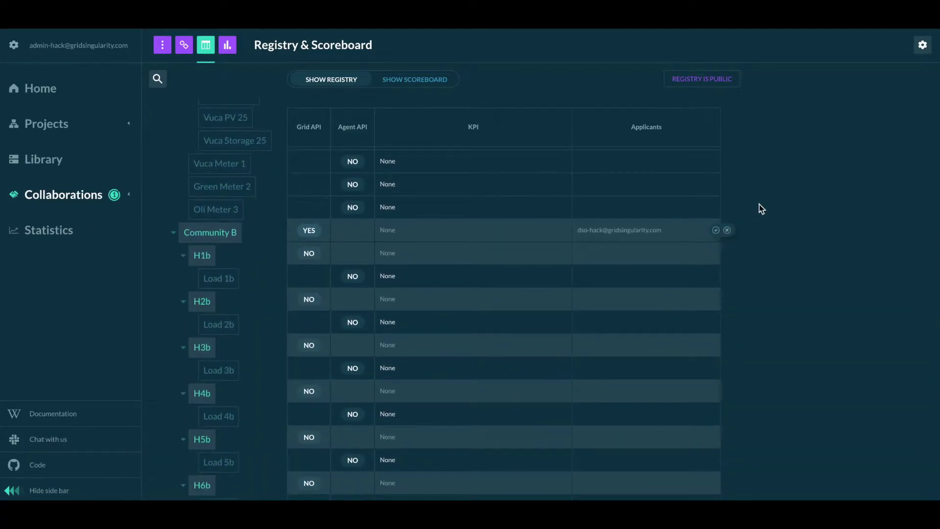
scroll(758, 214, up, 20)
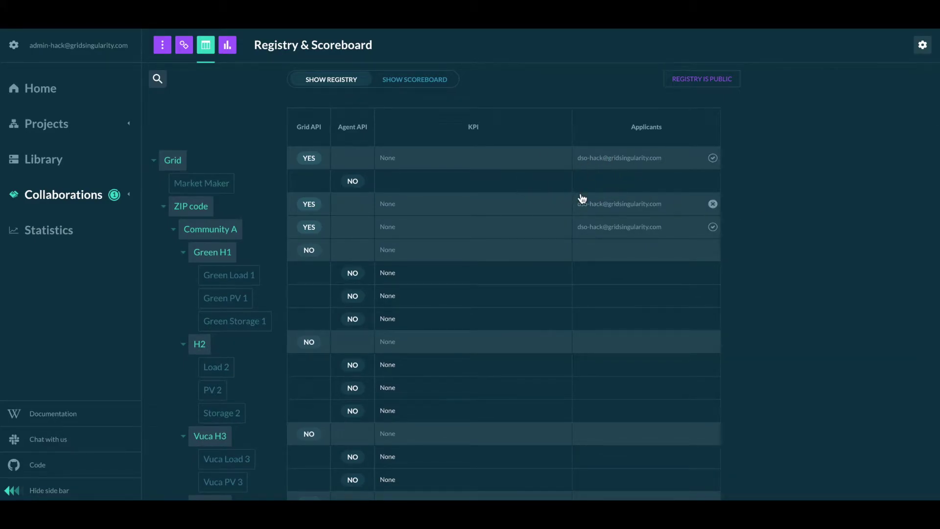
- Switch back to the DSO account, check the market registrations of the v0.7 tutorial collaboration and open its grid model
click(20, 88)
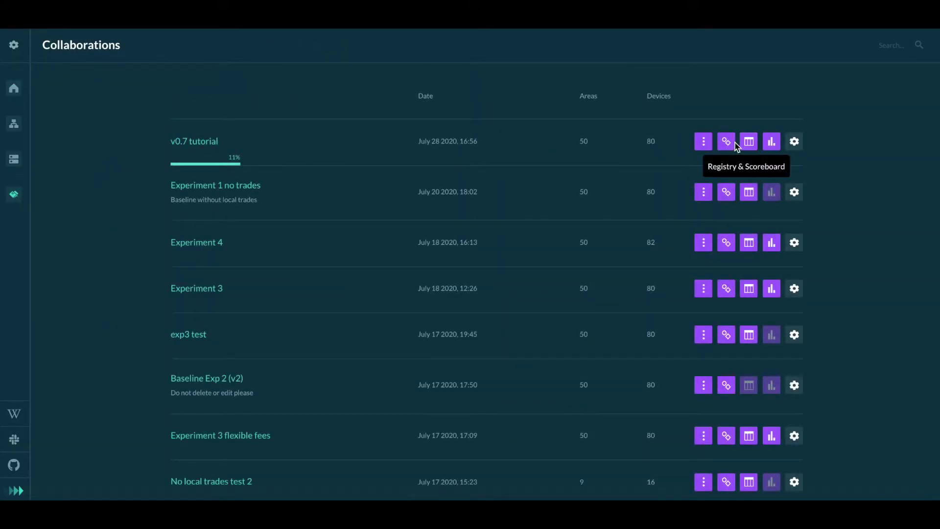
click(748, 143)
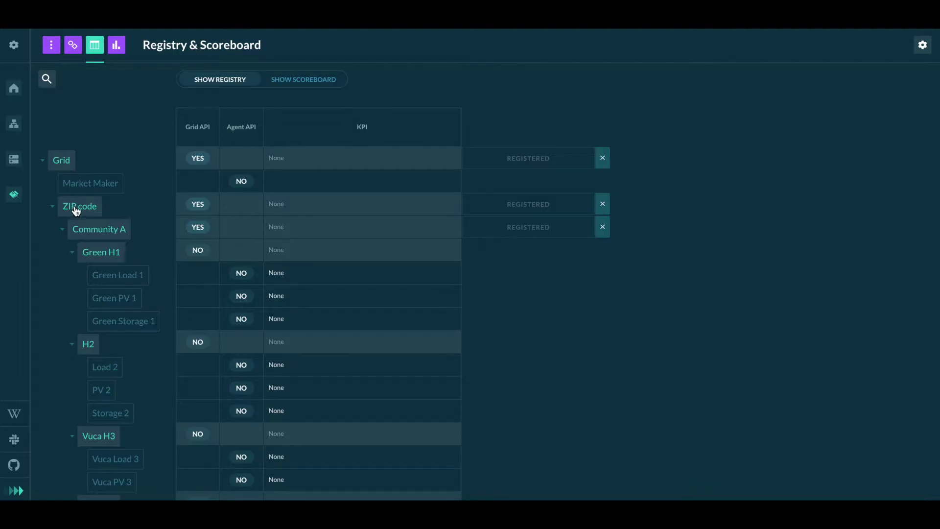
click(73, 49)
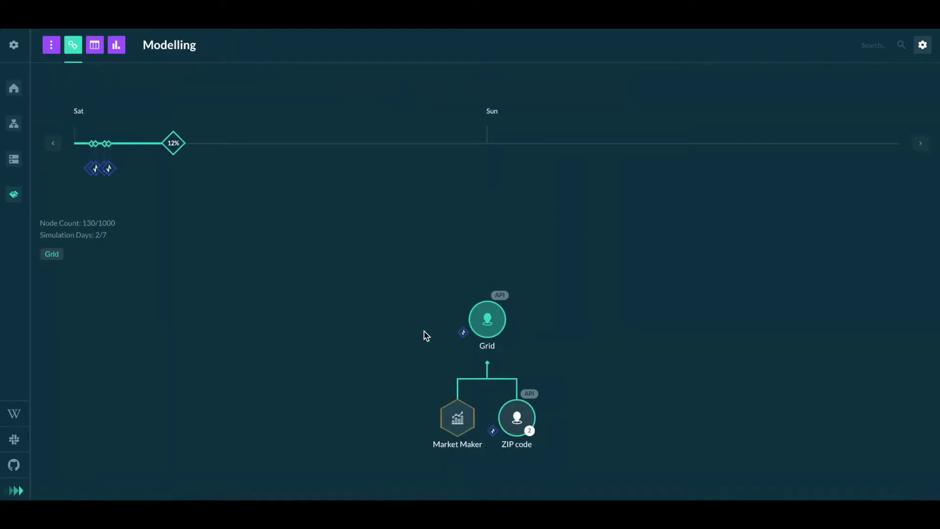
- Review the properties and grid fees of the Grid, ZIP code, Community A and Green H1 nodes
scroll(559, 318, down, 1)
click(491, 307)
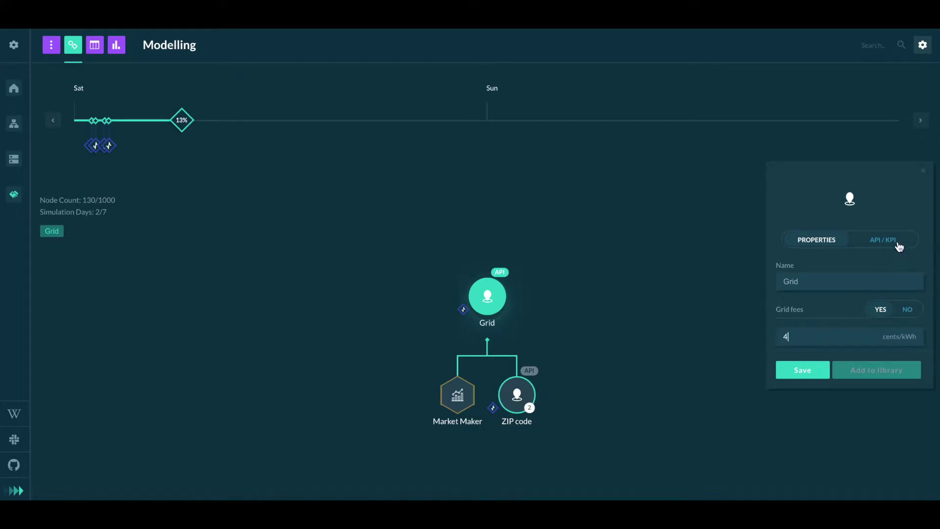
click(532, 388)
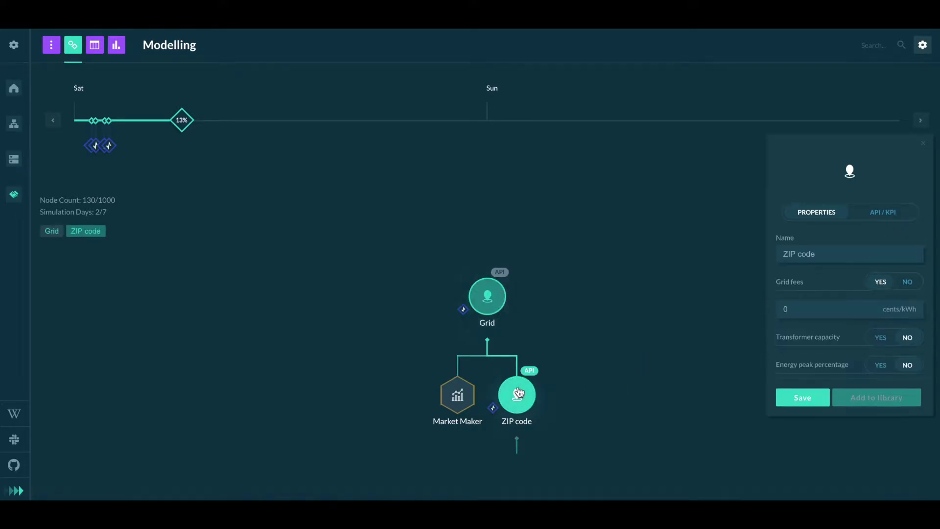
click(486, 399)
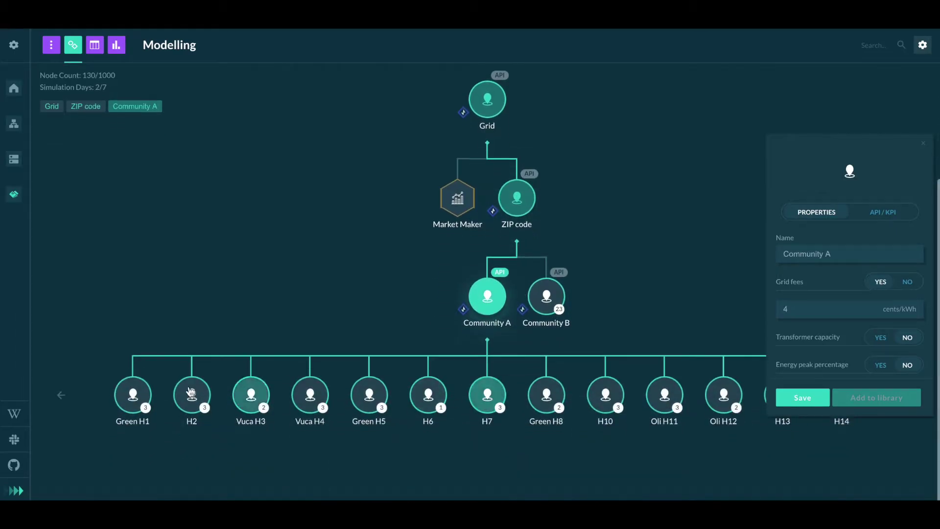
click(132, 394)
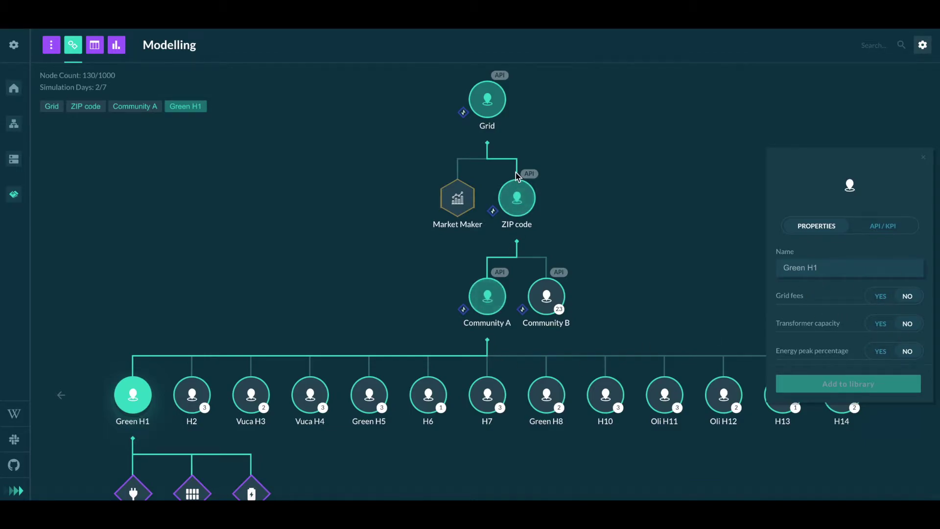
- Set the grid fee of the Grid market to 2 cents/kWh and save it
click(488, 103)
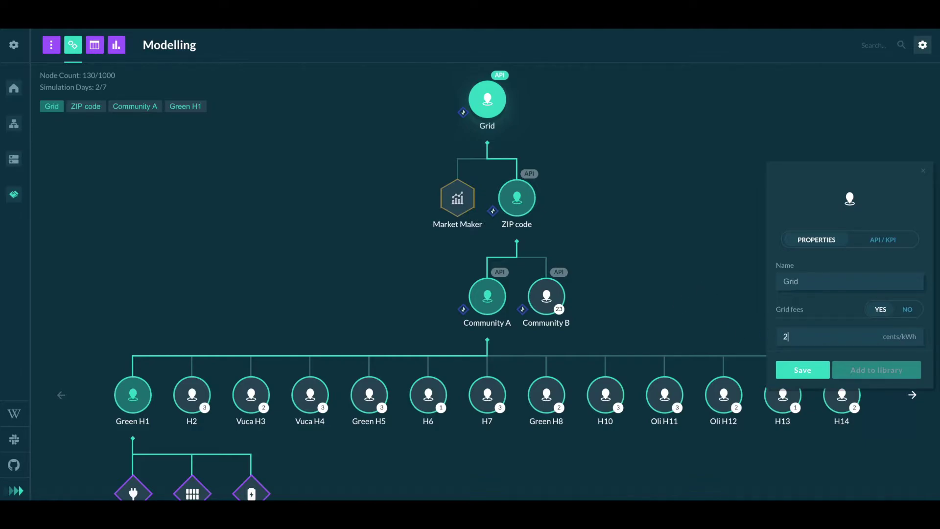
click(797, 370)
- Set Community A's grid fee to 6 cents/kWh, save it and reopen the community's properties to verify the fee
click(516, 199)
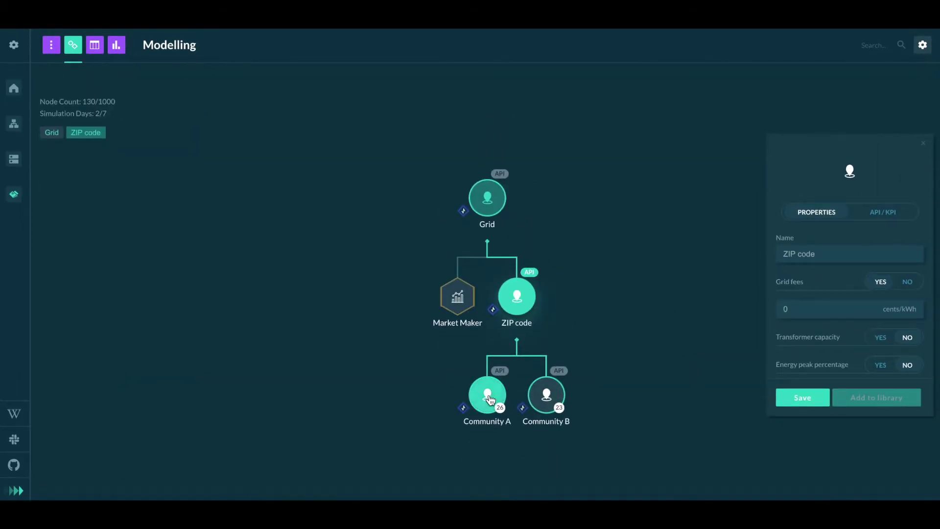
click(487, 391)
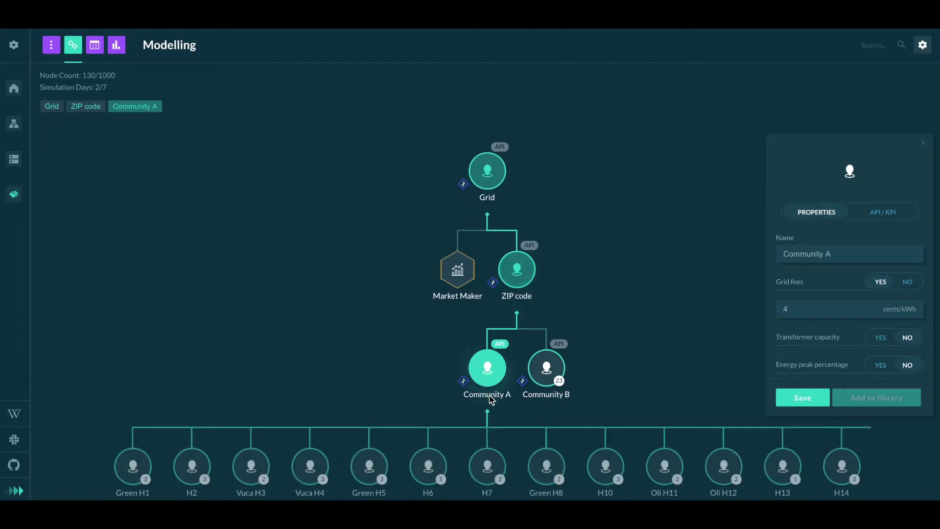
double_click(791, 309)
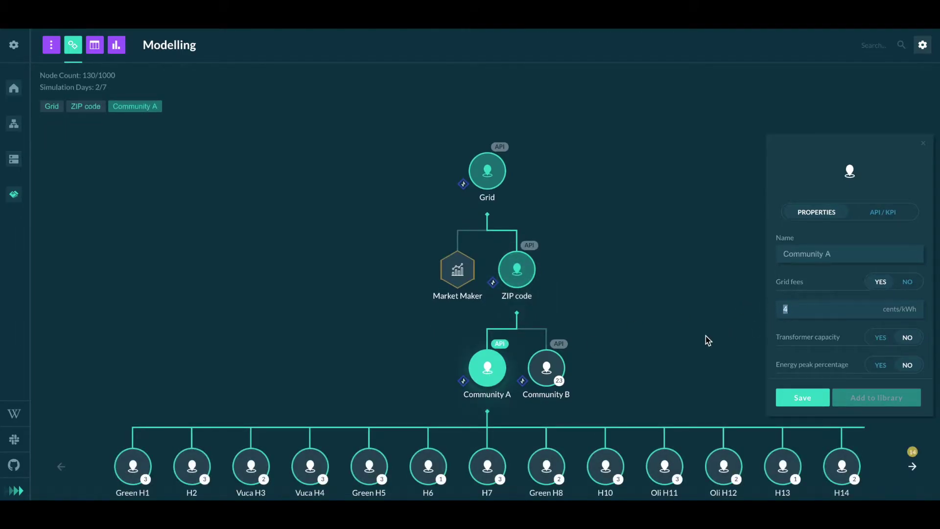
text(6)
click(793, 399)
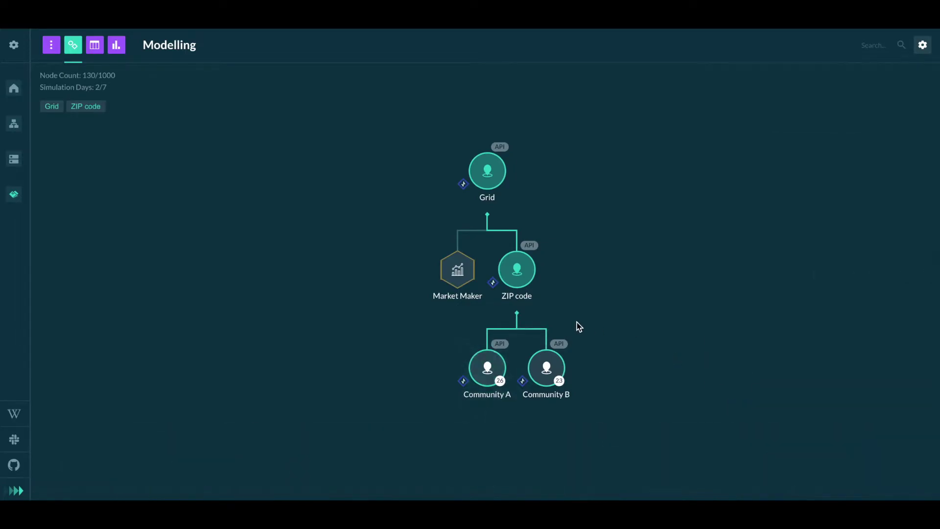
click(479, 398)
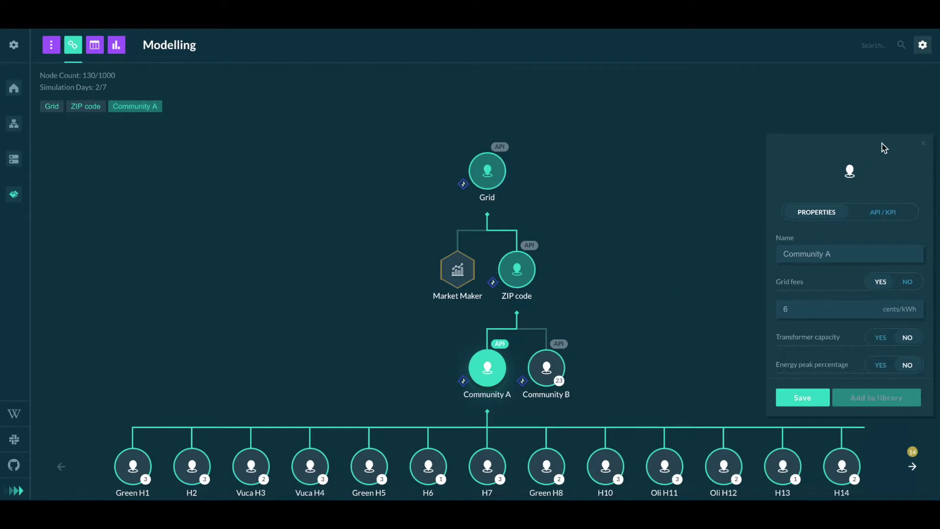
click(924, 147)
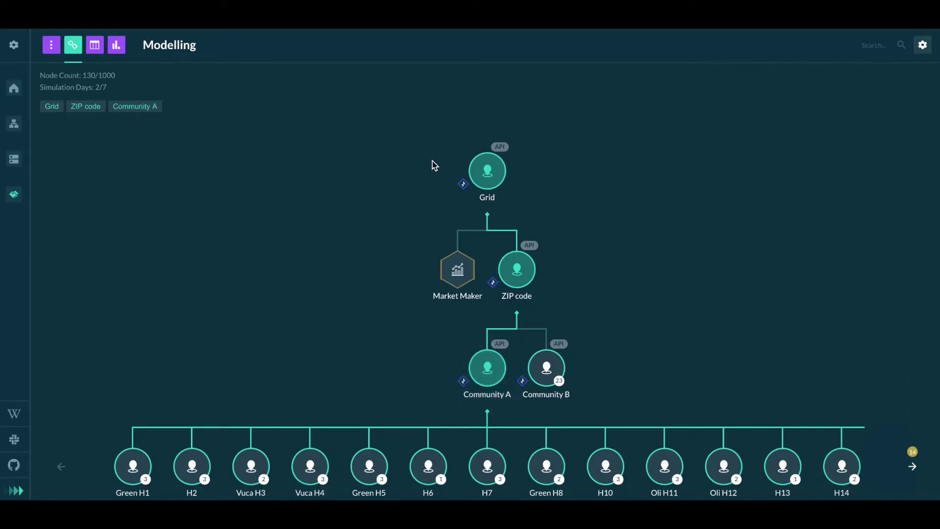
- Open the simulation results and examine the grid fee change events on the timeline and the Grid market's charts
scroll(434, 165, up, 3)
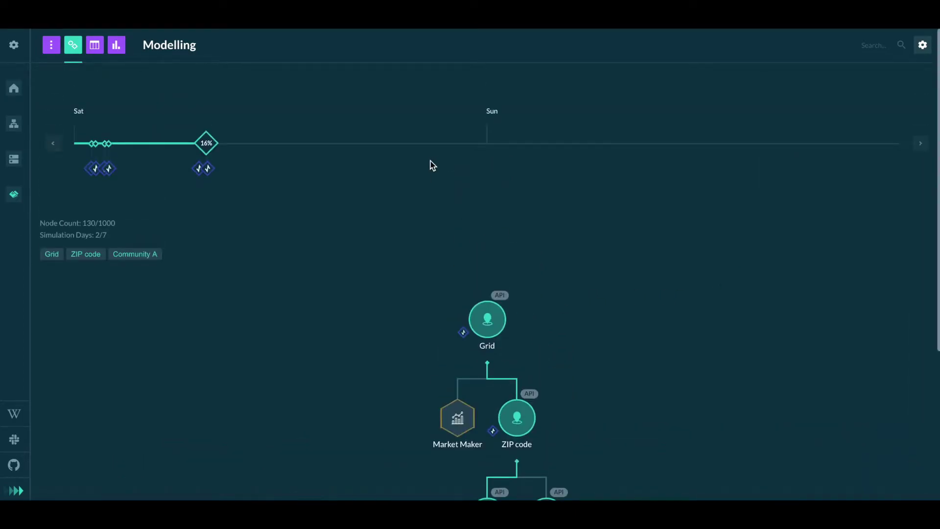
click(116, 46)
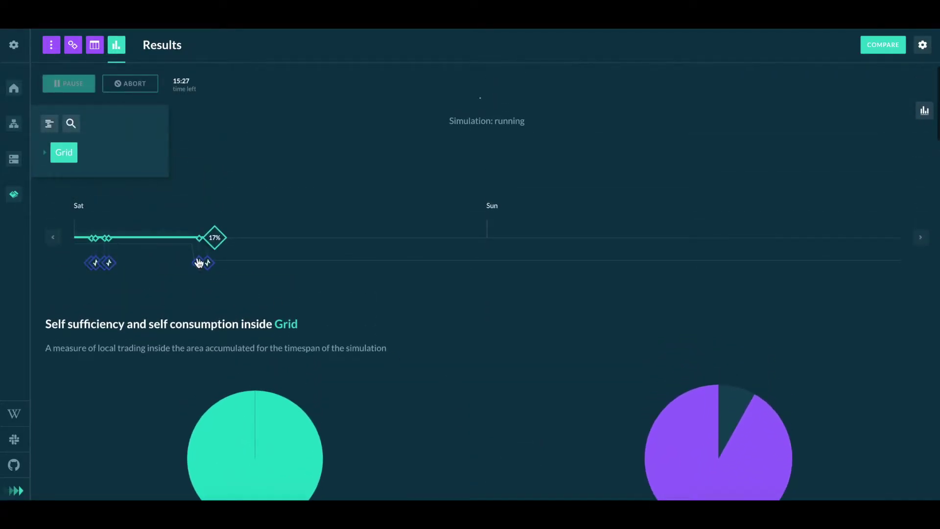
mouse_move(210, 265)
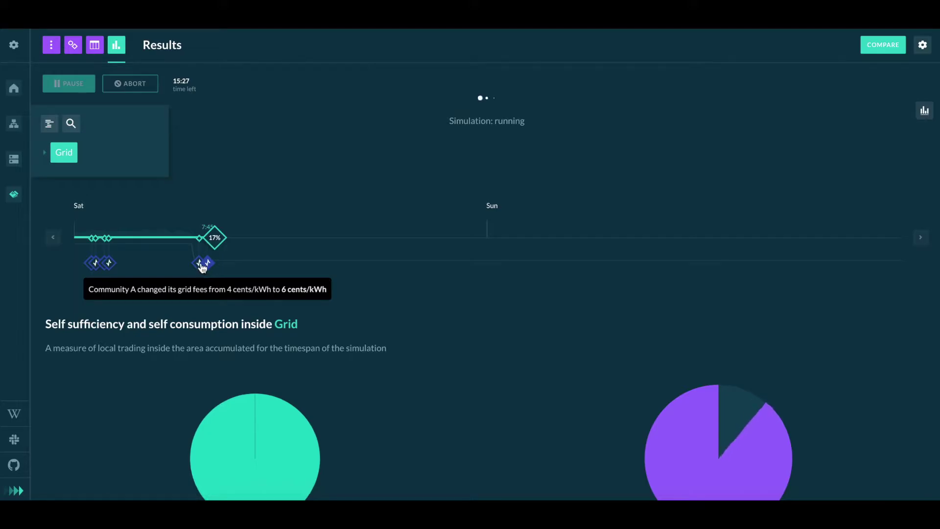
scroll(354, 314, down, 15)
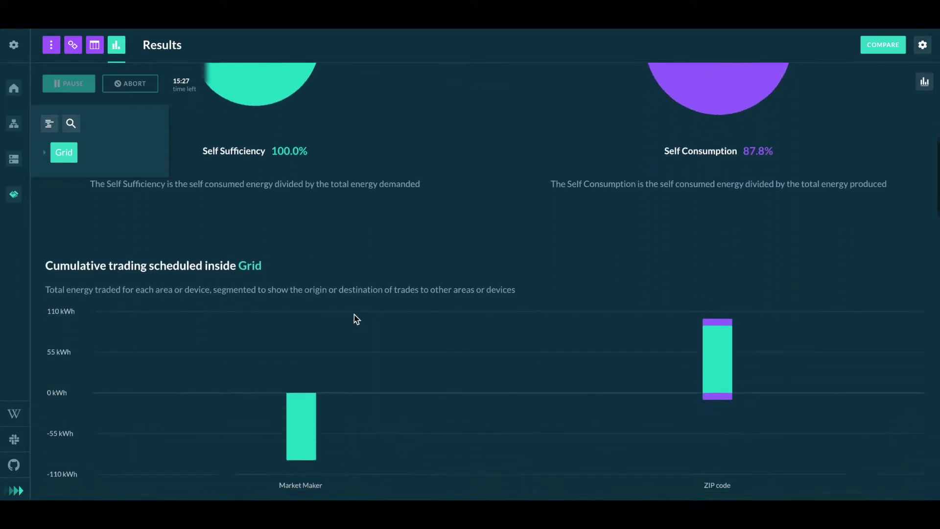
scroll(354, 315, down, 5)
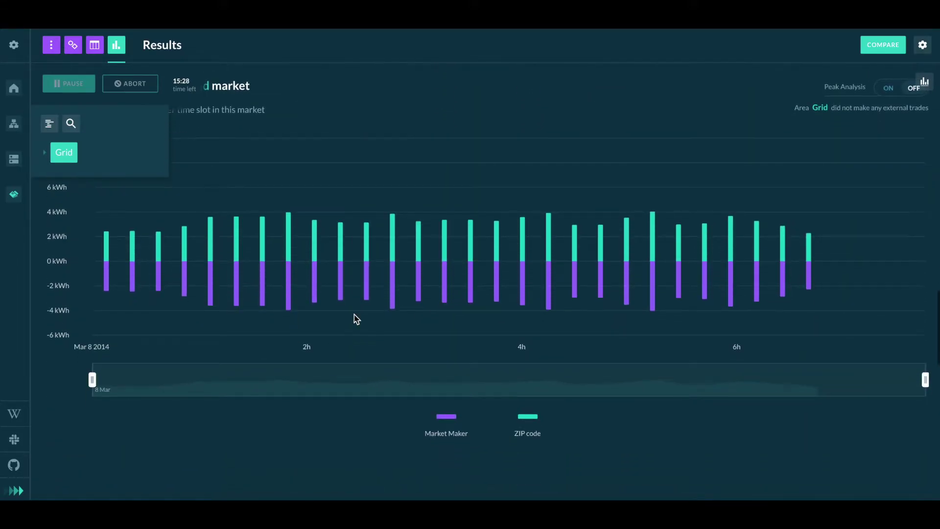
scroll(353, 259, up, 1)
scroll(353, 260, up, 18)
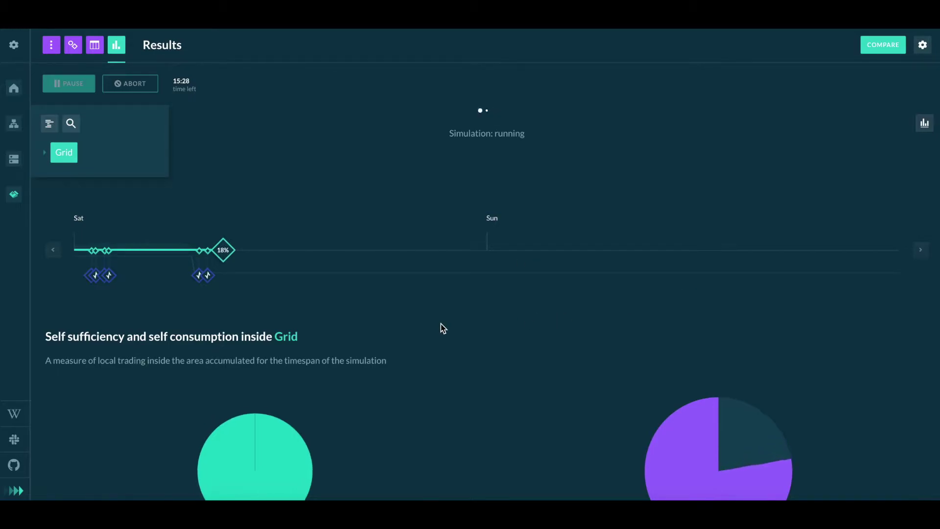
- Open Community A's results, review its traded energy and turn on peak analysis for its energy trade profile
mouse_move(197, 283)
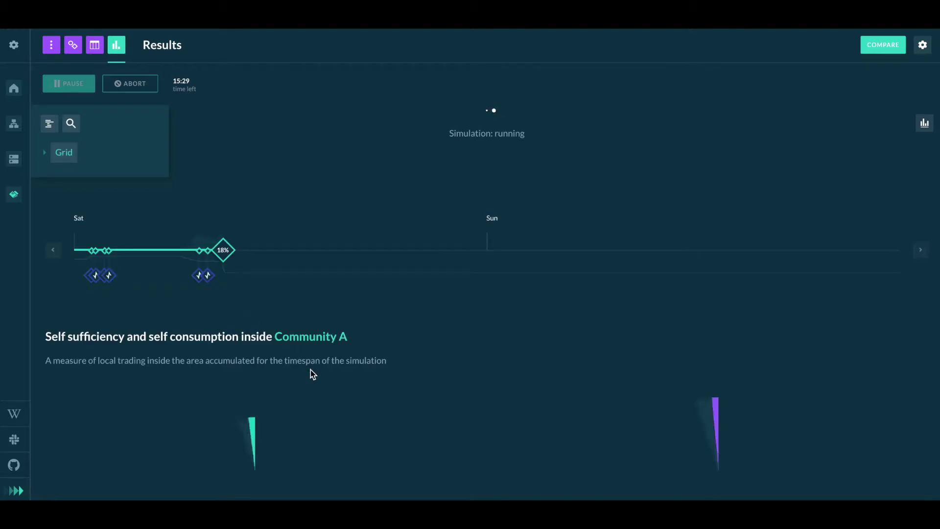
scroll(311, 370, down, 5)
scroll(311, 370, down, 20)
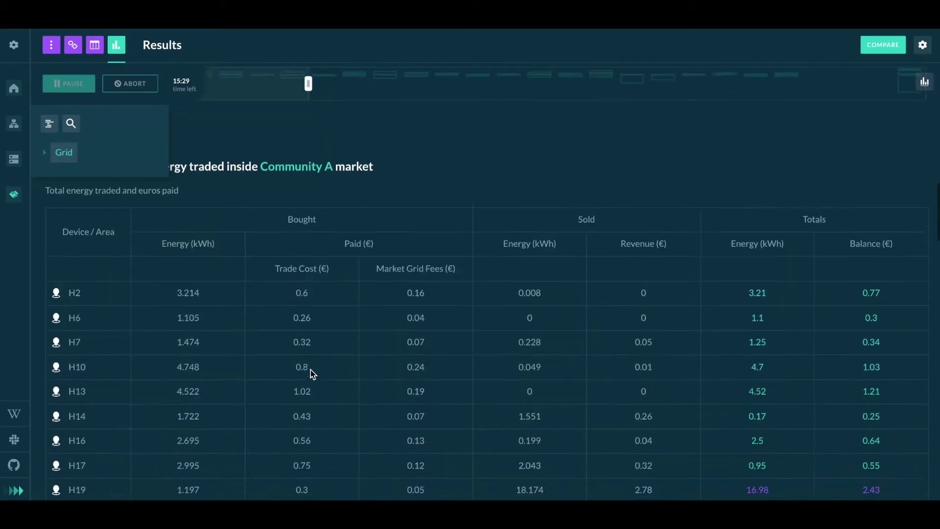
scroll(310, 372, down, 4)
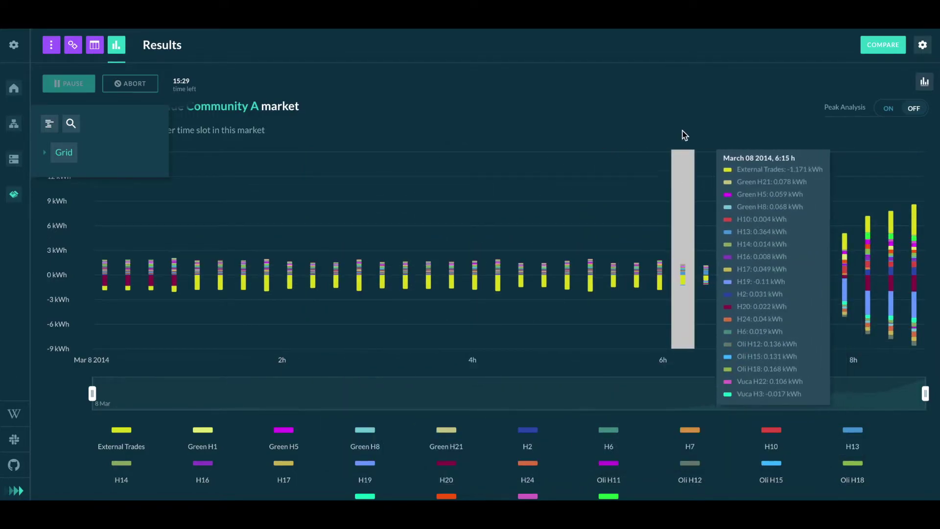
scroll(673, 119, up, 1)
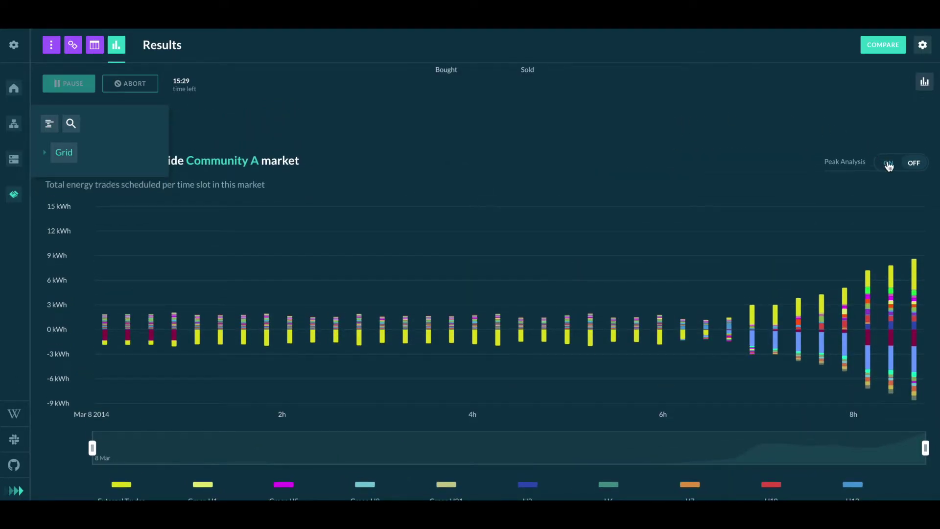
click(888, 164)
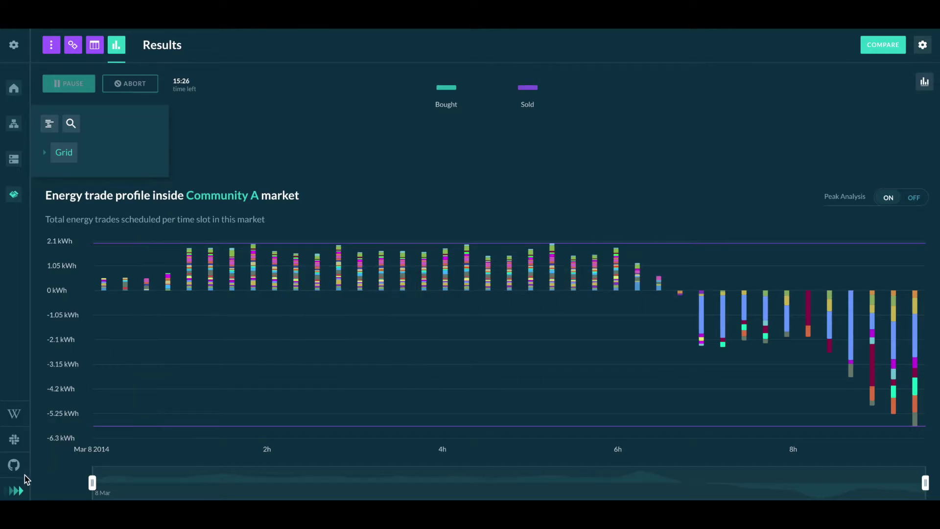
- Switch to the admin account, open the v0.7 tutorial grid model and view the ZIP code node with its properties
click(17, 46)
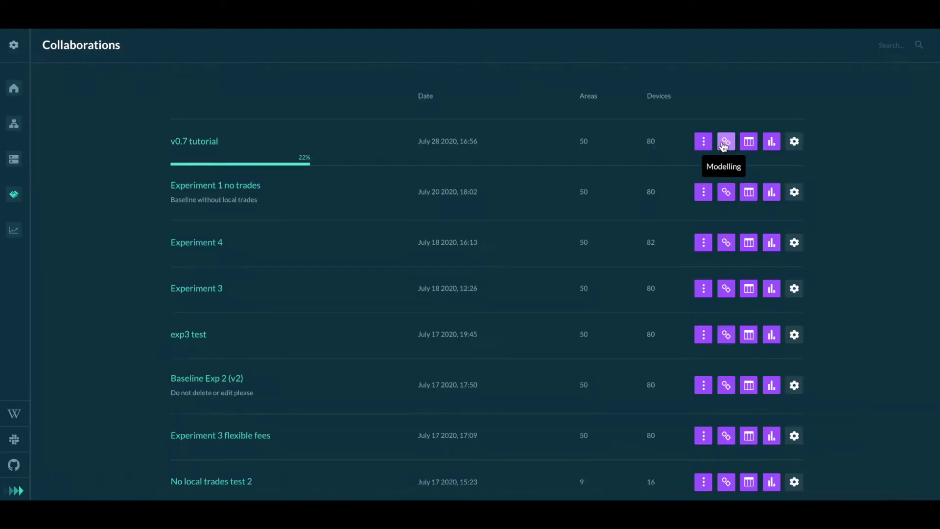
click(725, 142)
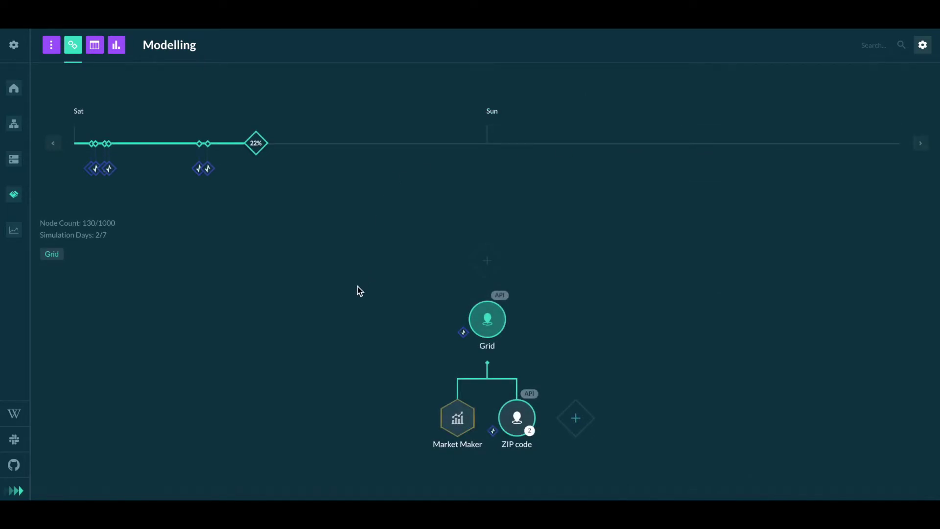
click(16, 490)
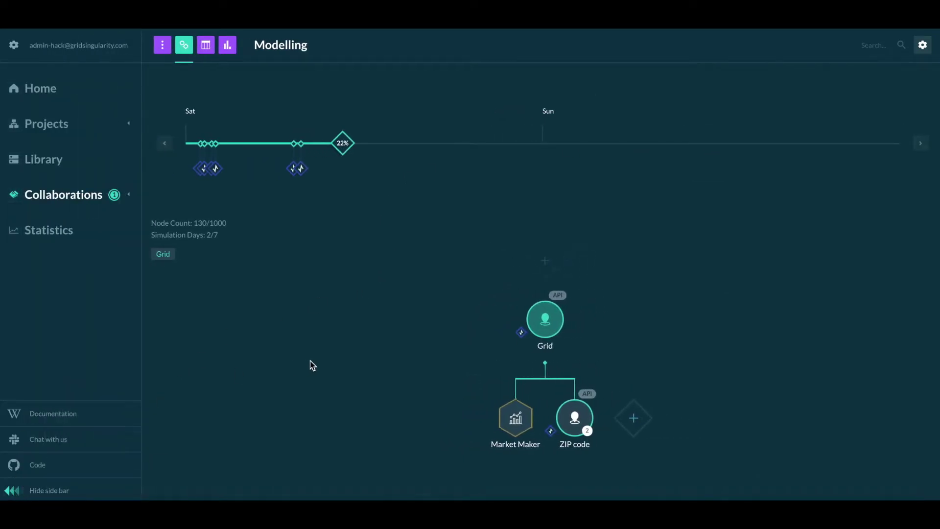
click(571, 418)
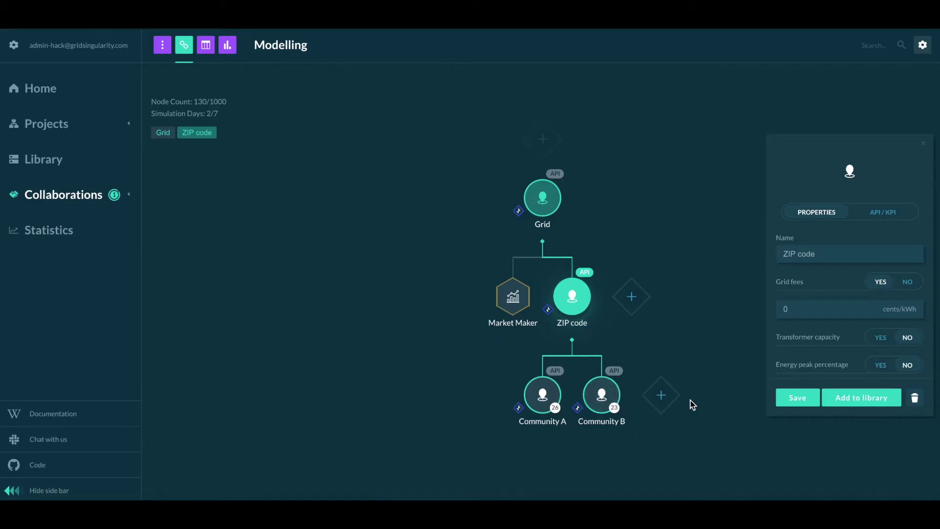
scroll(434, 307, up, 3)
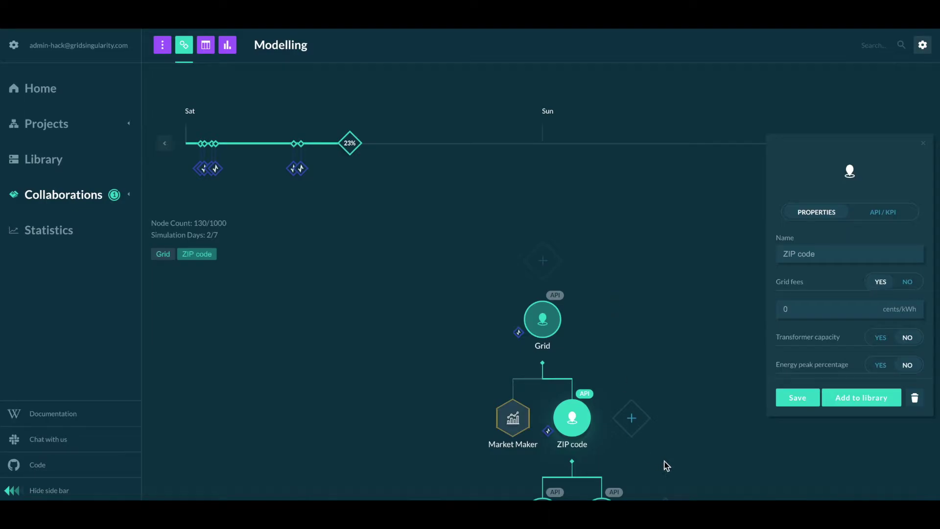
- Add a new area named Community C under the ZIP code node and save it
scroll(668, 463, down, 3)
scroll(673, 462, up, 2)
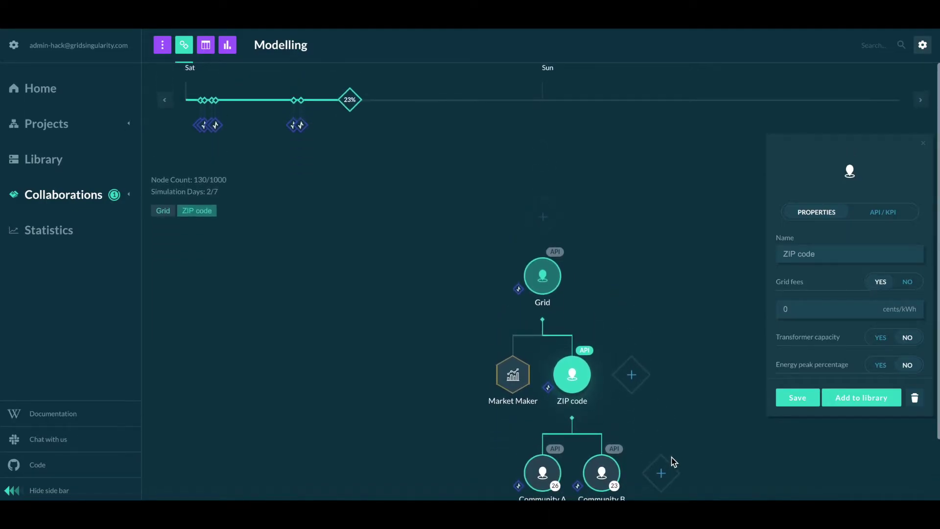
scroll(673, 462, up, 1)
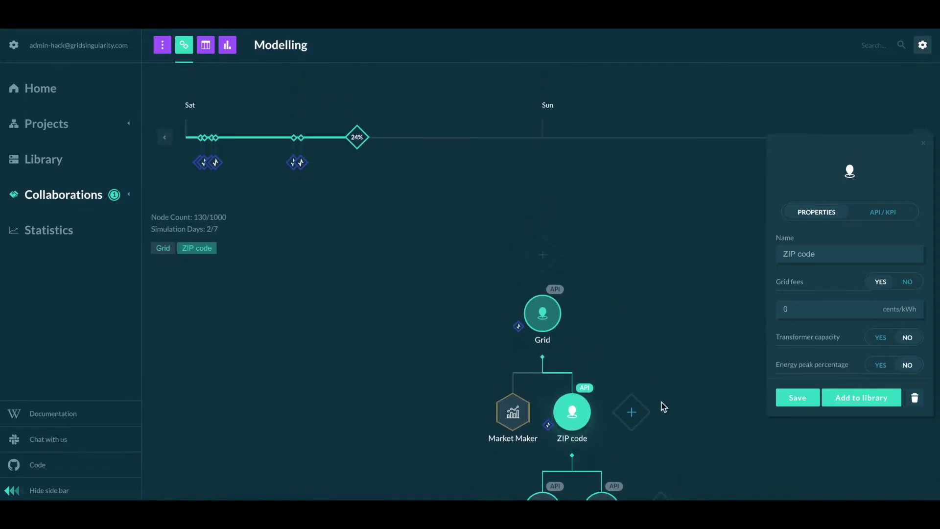
scroll(684, 404, down, 3)
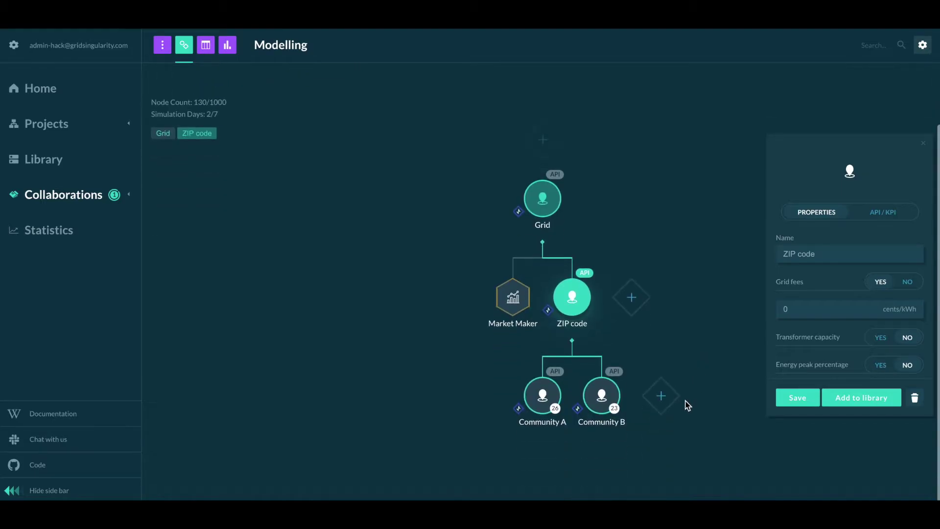
click(661, 396)
click(809, 191)
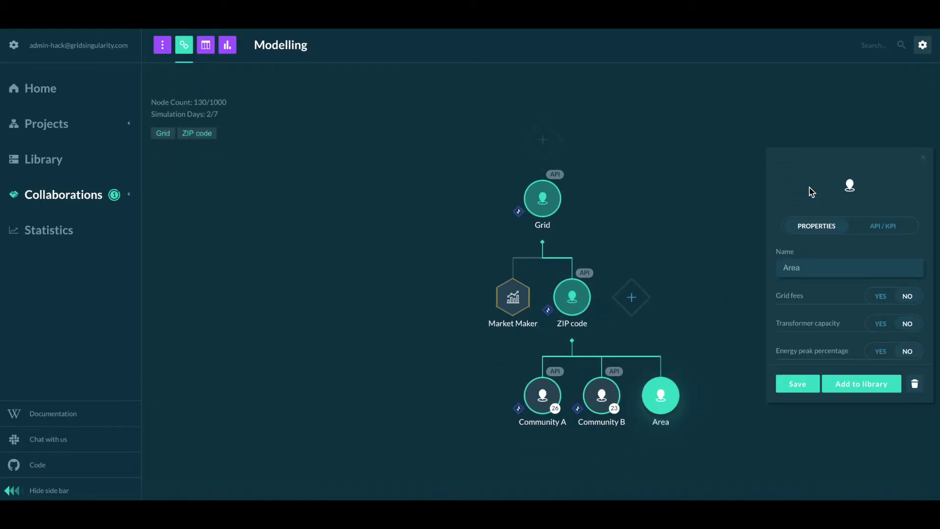
double_click(816, 264)
text(Community C)
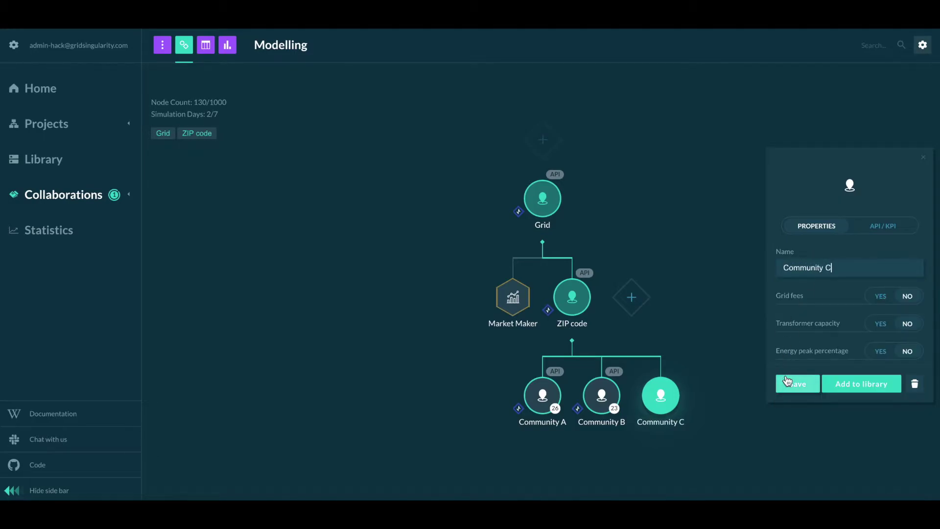
click(786, 378)
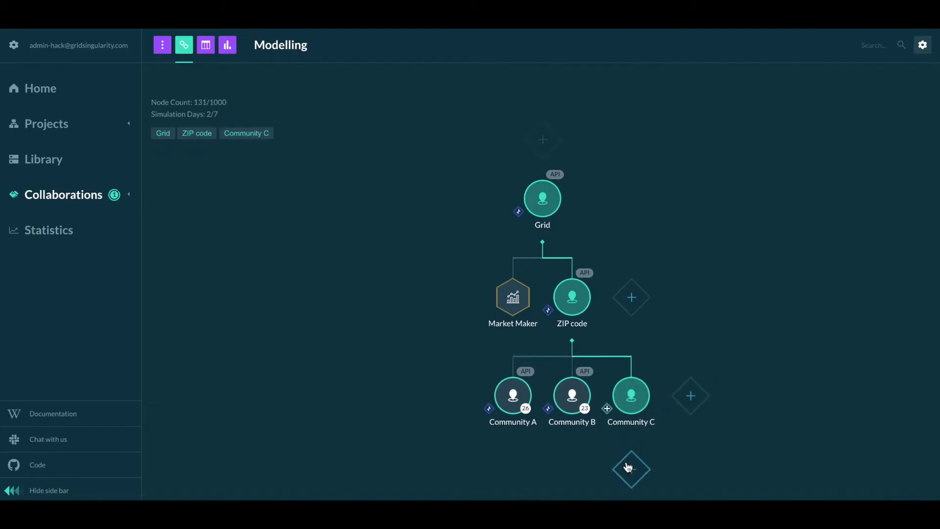
- Add an area named House 1 under Community C with its API open, and save it
click(630, 467)
click(804, 193)
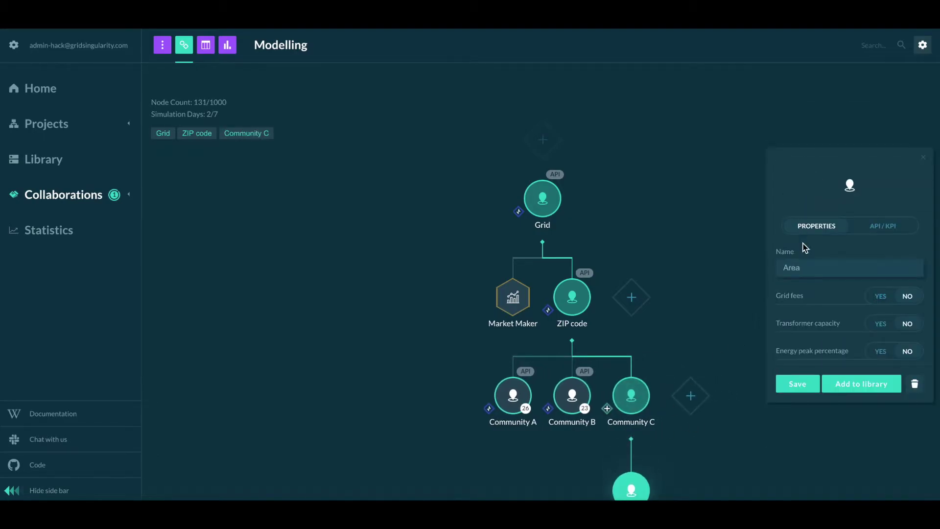
double_click(811, 268)
text(House 1)
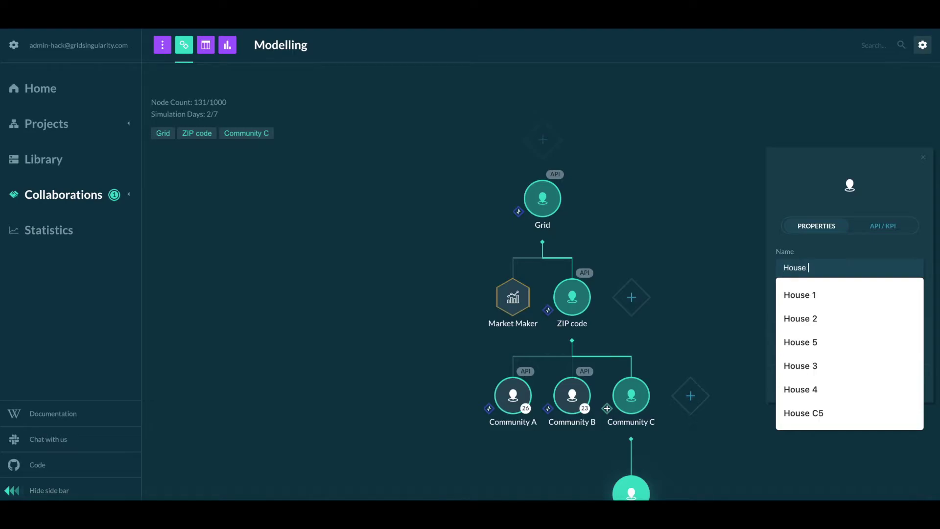
click(885, 236)
click(880, 267)
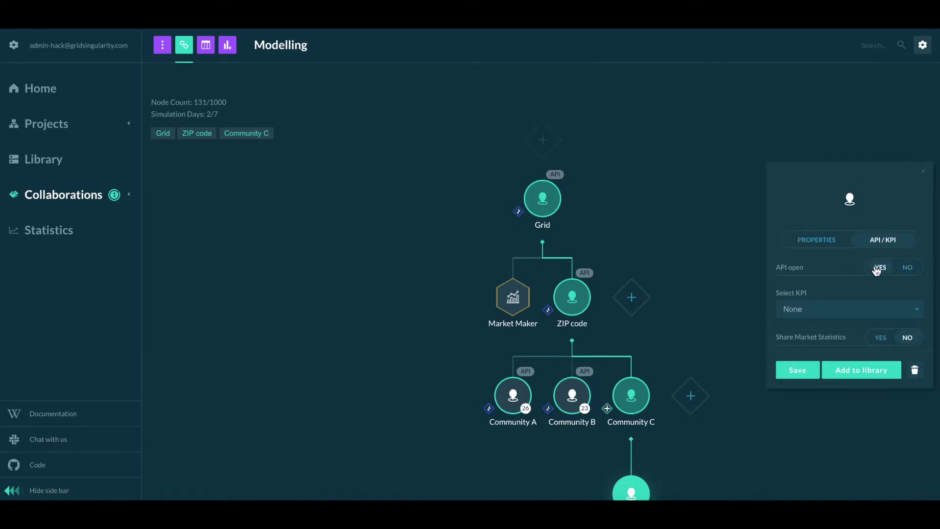
click(813, 242)
click(806, 387)
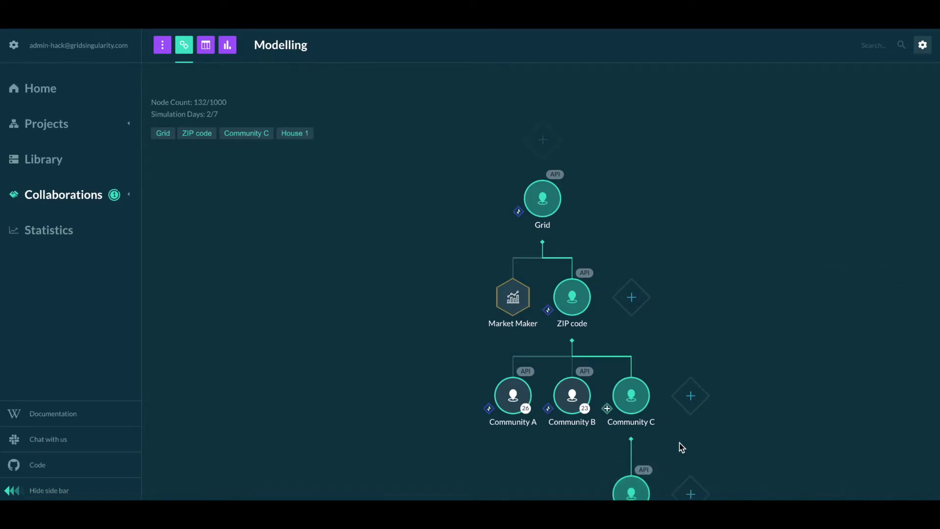
- Add a second area named House 2 under Community C with its API open, and save it
scroll(678, 447, down, 2)
click(688, 417)
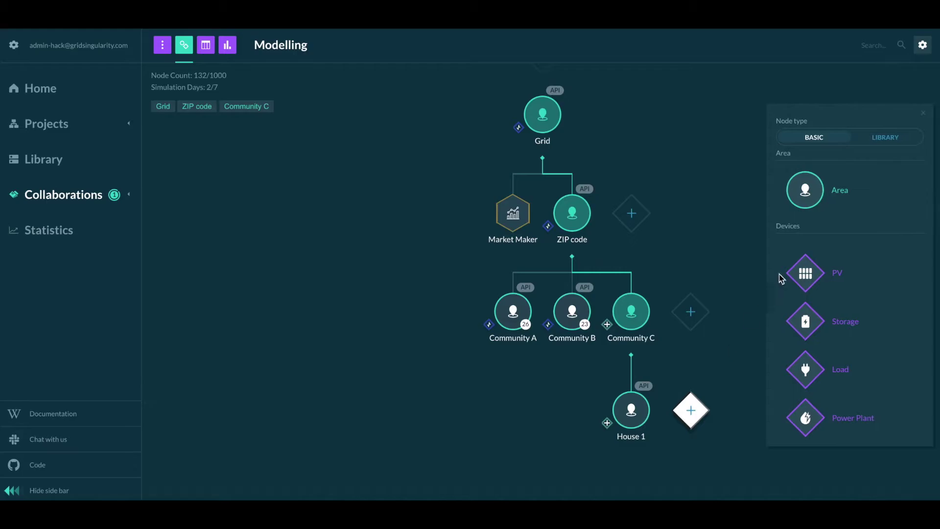
click(809, 194)
double_click(814, 271)
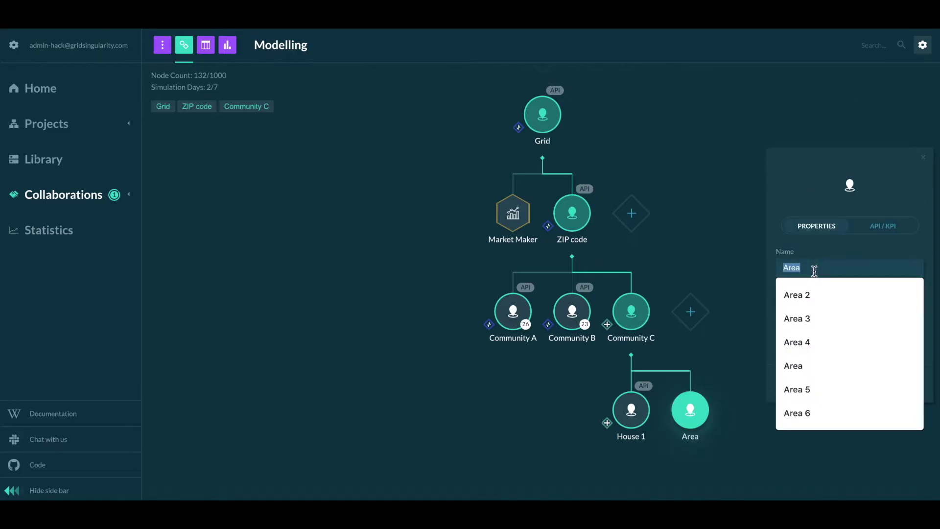
text(House 2)
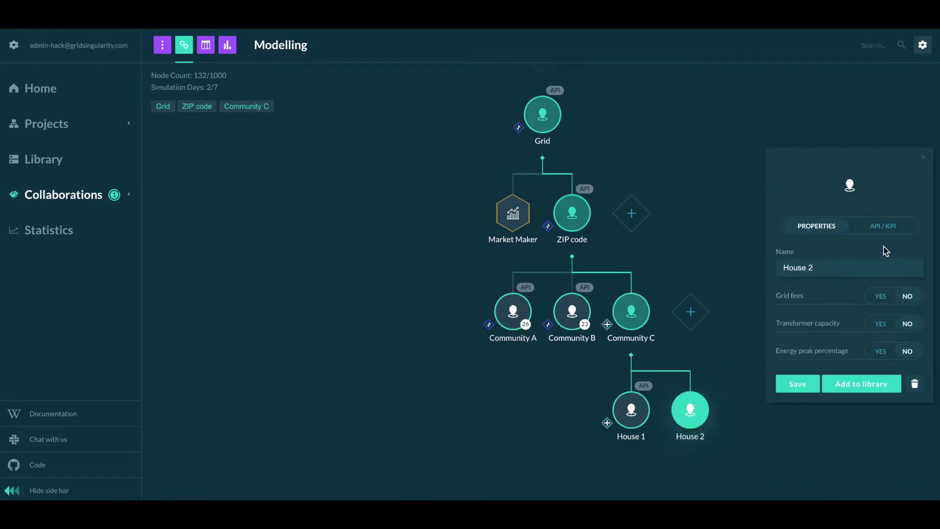
click(883, 227)
click(880, 267)
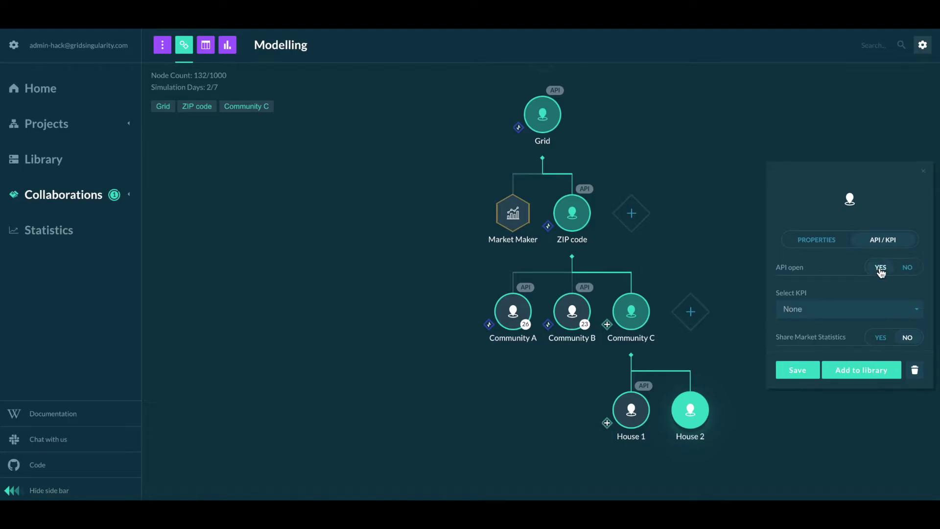
click(798, 370)
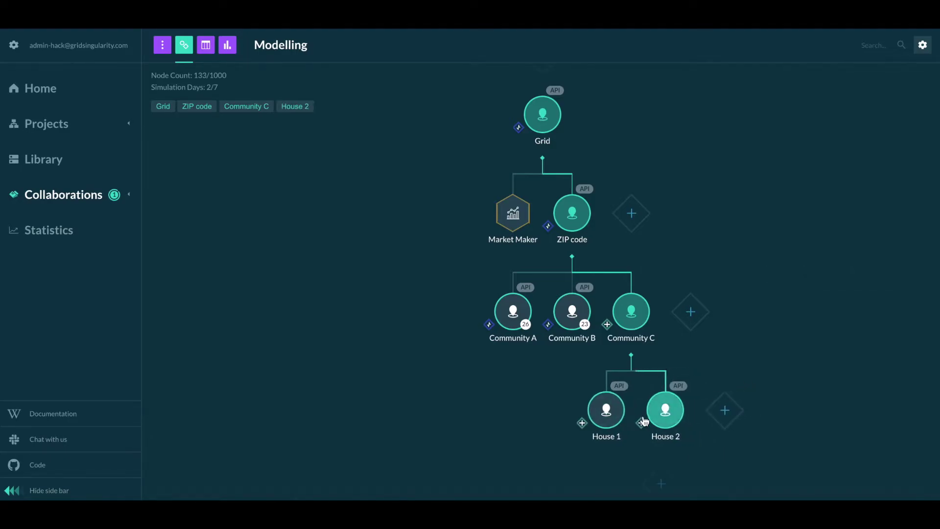
- Add a load device to House 1 with its API open, and save it
click(601, 409)
click(602, 483)
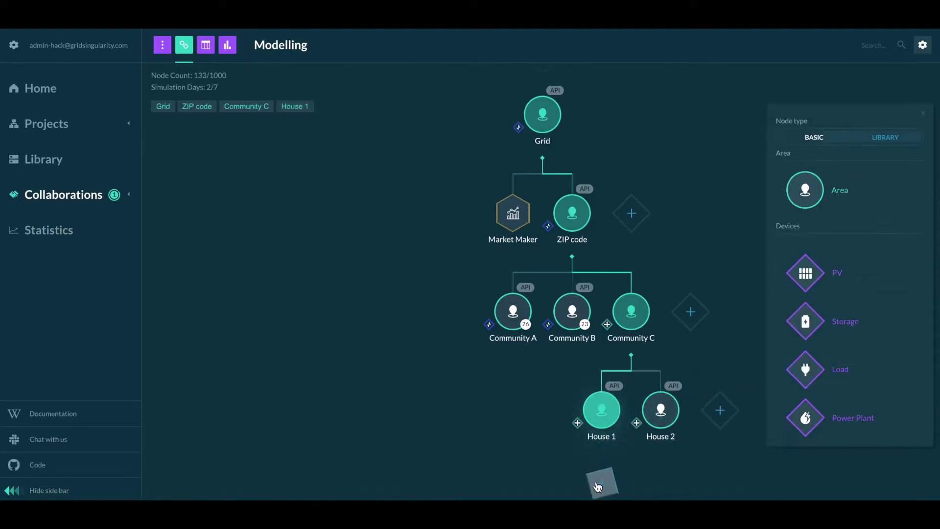
click(805, 372)
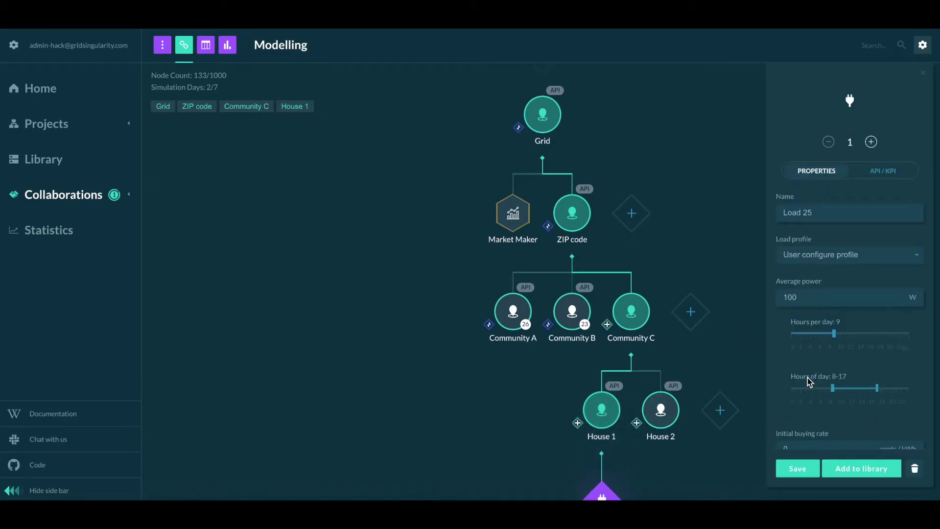
click(890, 176)
click(879, 296)
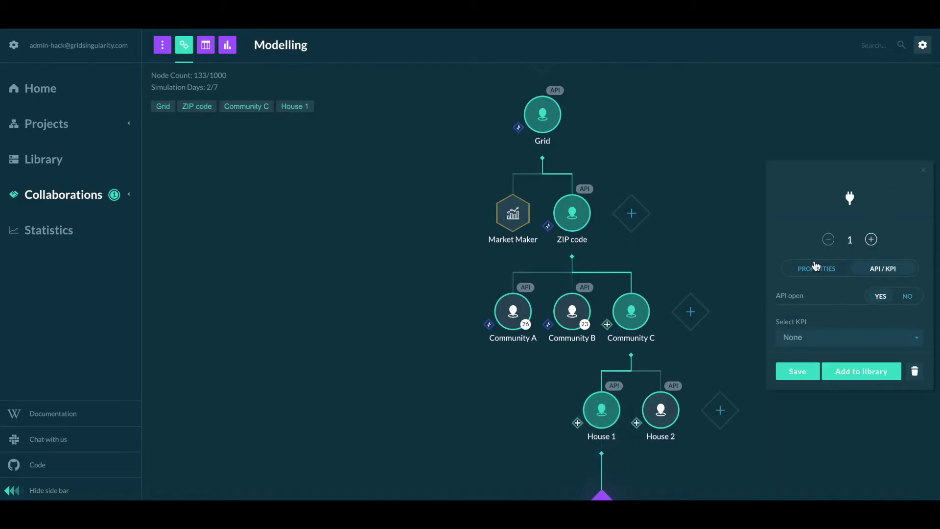
click(797, 372)
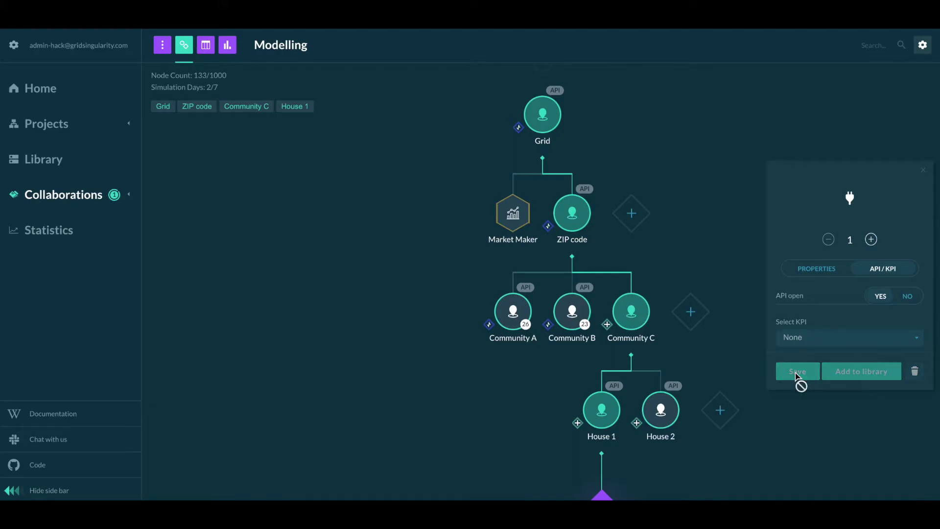
- Add a PV device beside the load in House 1 with its API open, and save it
click(661, 498)
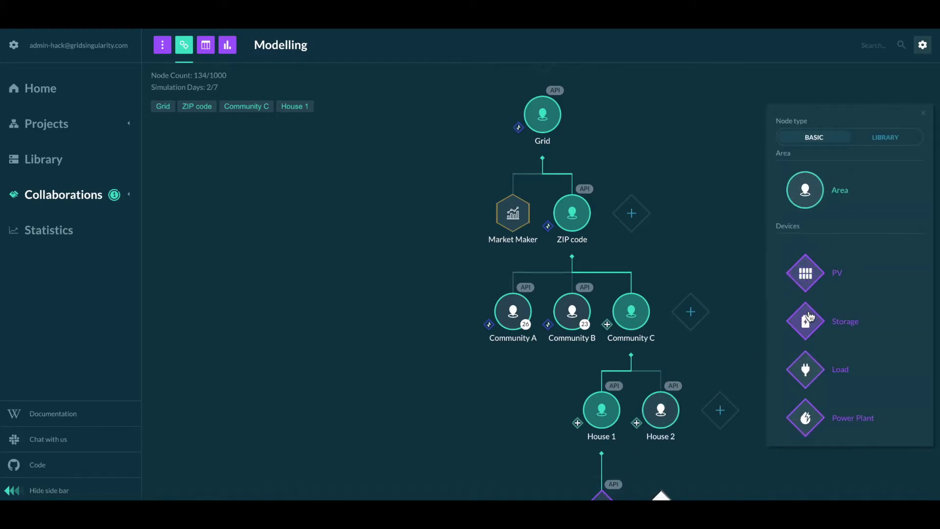
click(807, 277)
click(886, 179)
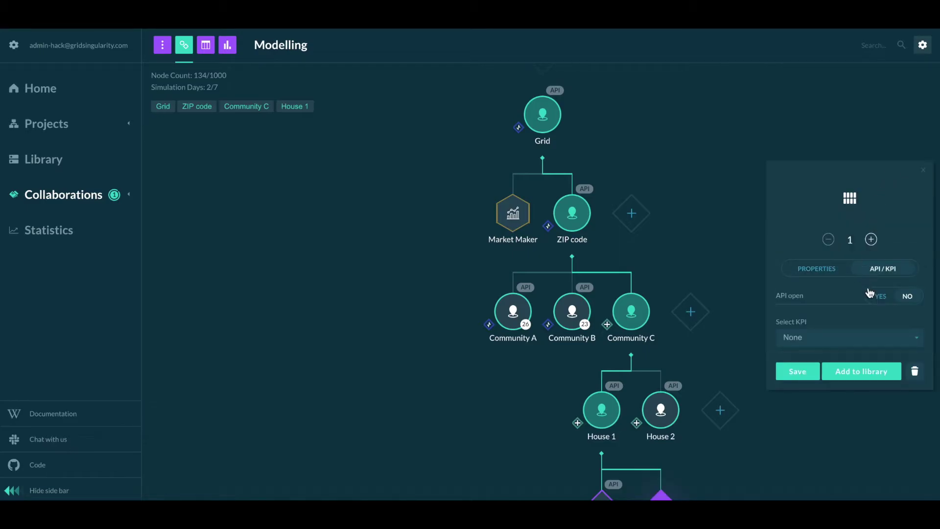
click(799, 375)
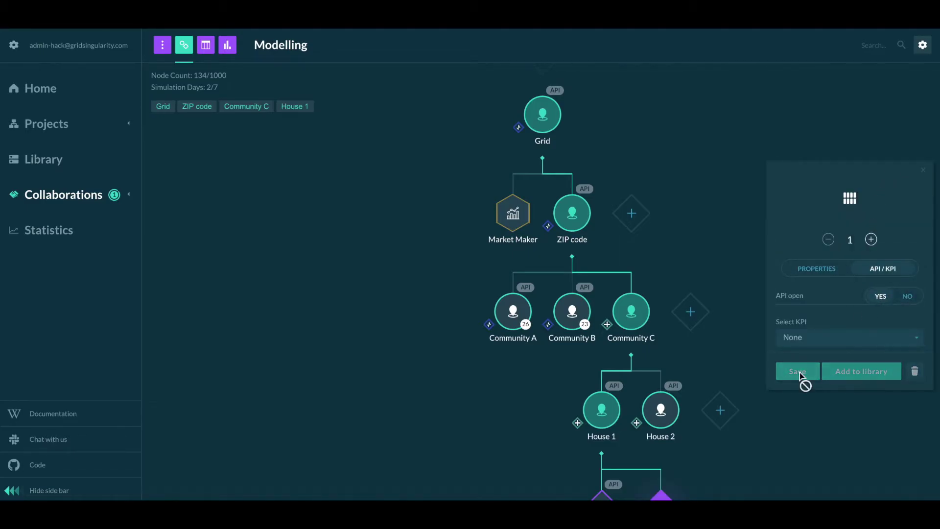
scroll(735, 448, down, 3)
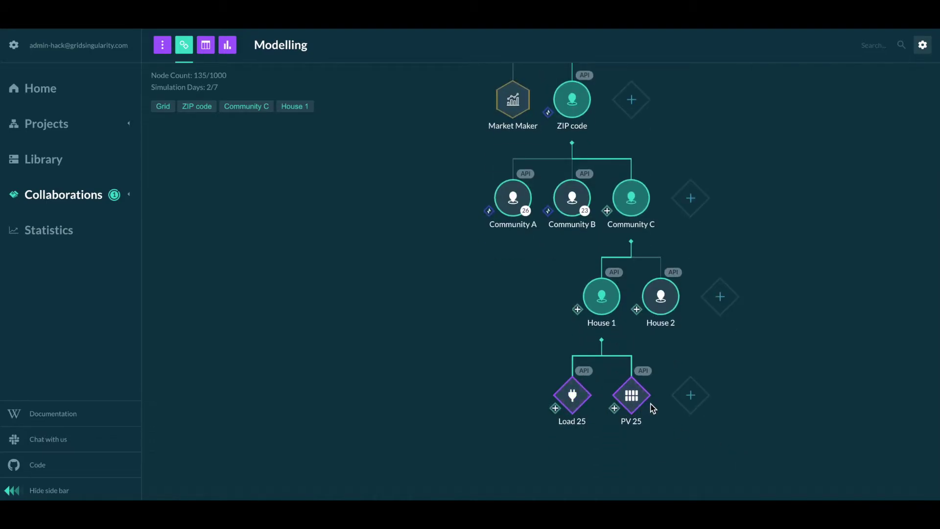
scroll(412, 306, up, 7)
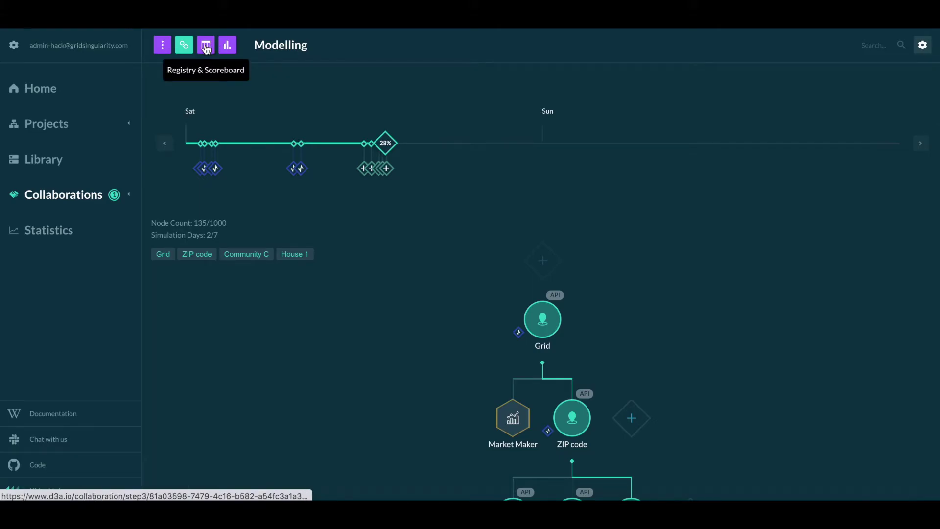
scroll(415, 318, down, 6)
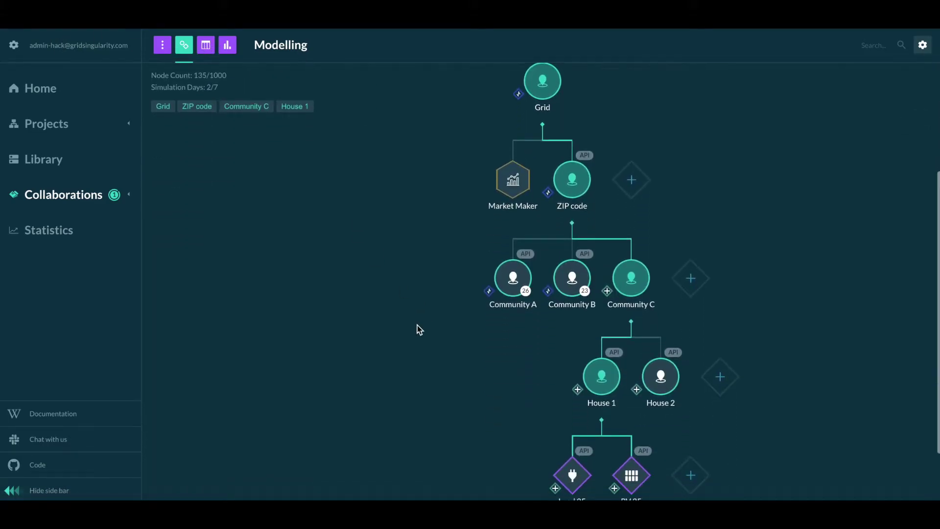
scroll(418, 329, down, 2)
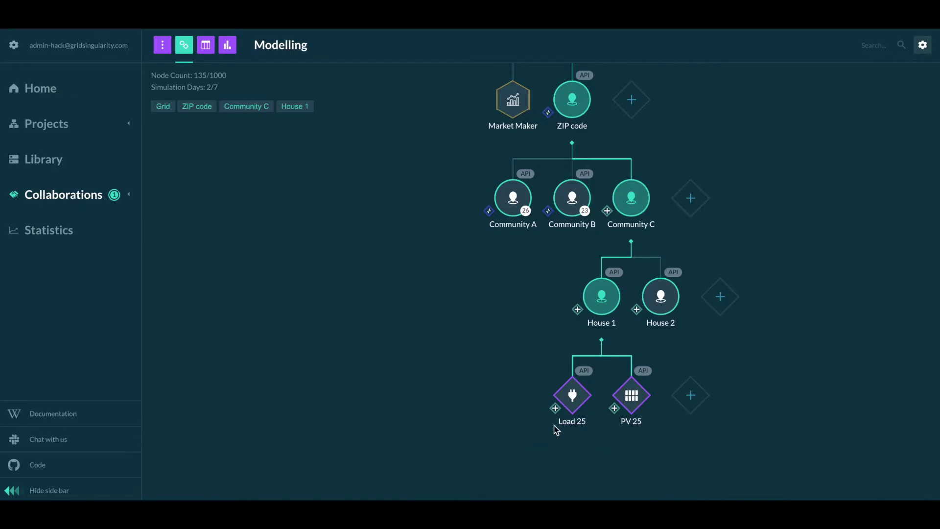
- Switch to the non-admin user account, open the v0.7 tutorial collaboration and expand Community C's House 1 to view its devices
click(40, 89)
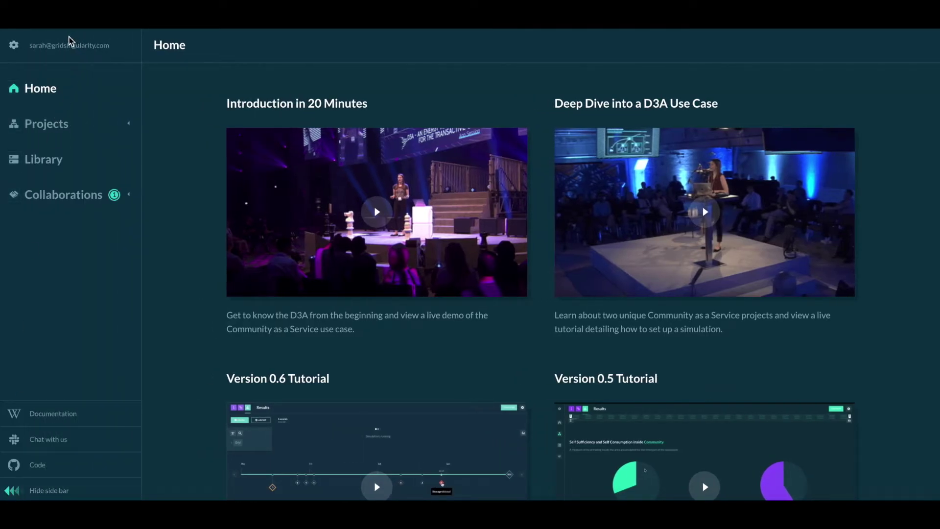
click(127, 196)
click(103, 219)
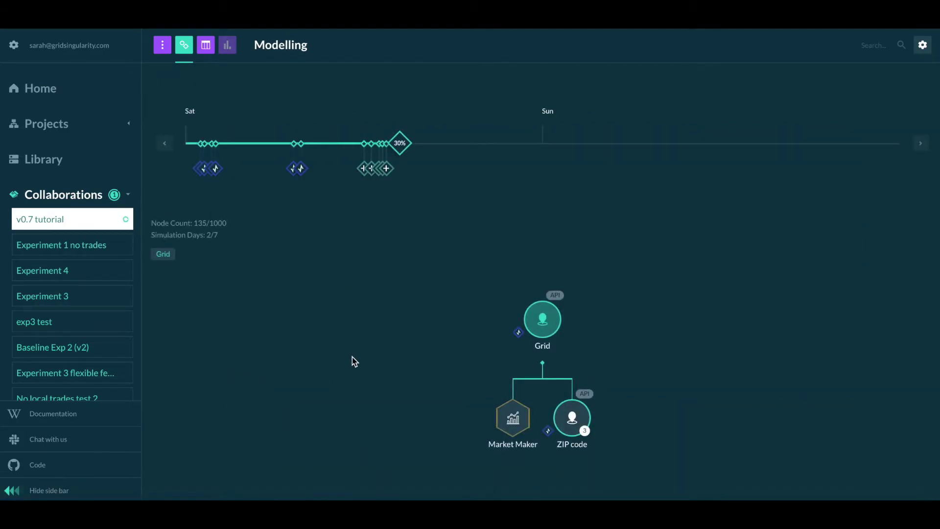
scroll(352, 357, down, 1)
click(573, 392)
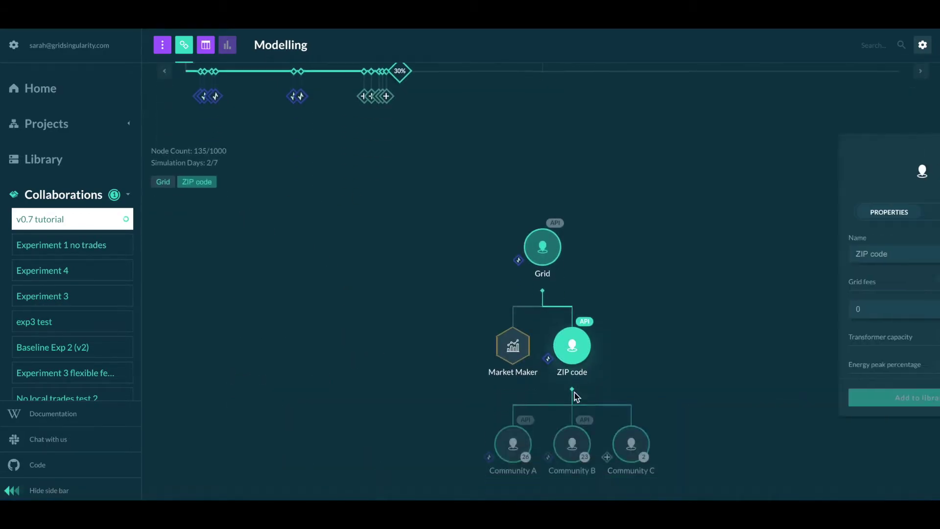
click(631, 443)
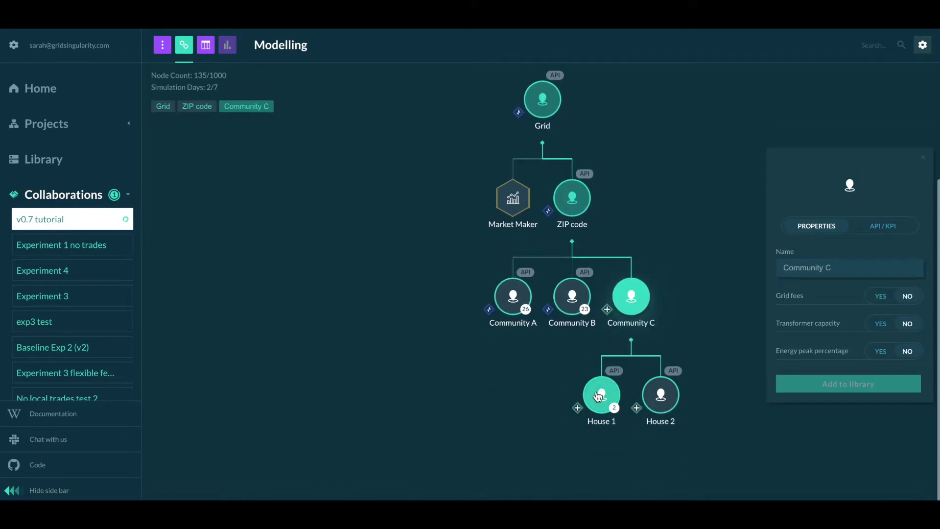
click(599, 395)
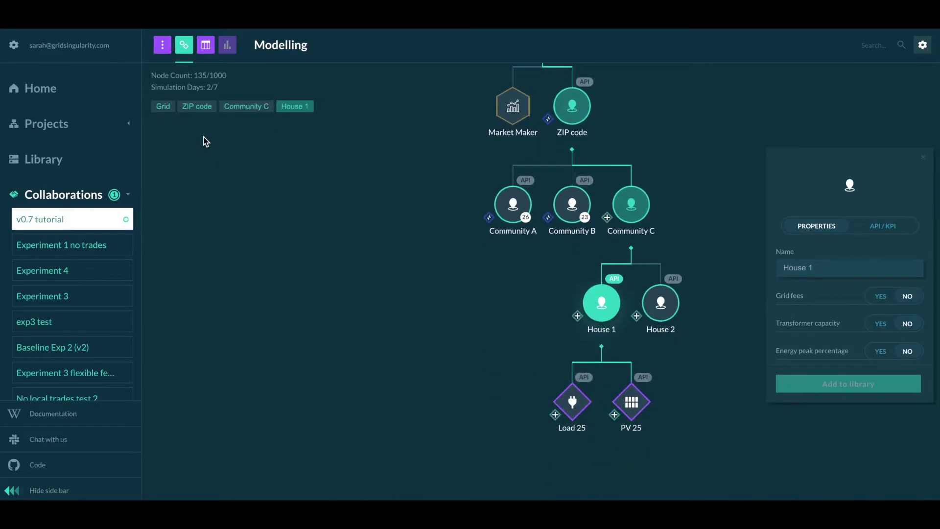
- Apply in the collaboration's registry for the load and PV agents of House 1 in Community C
click(206, 47)
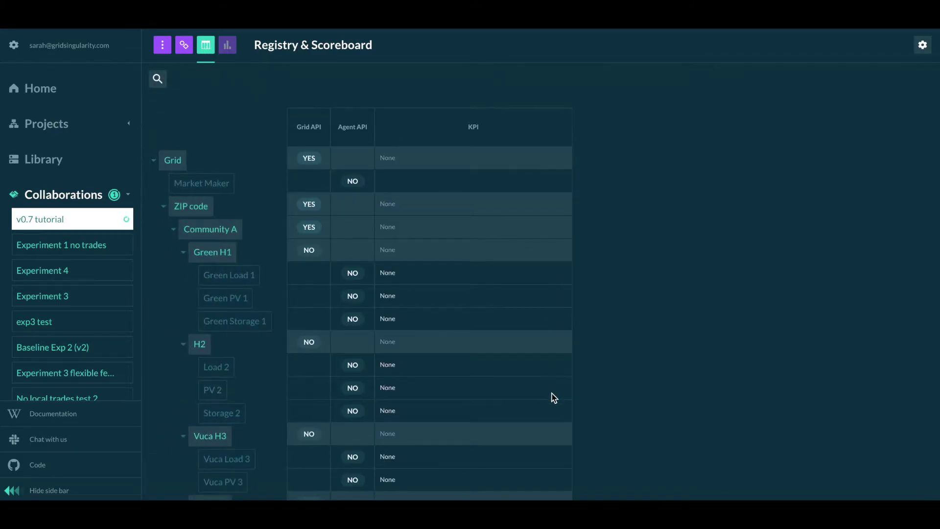
scroll(553, 397, down, 20)
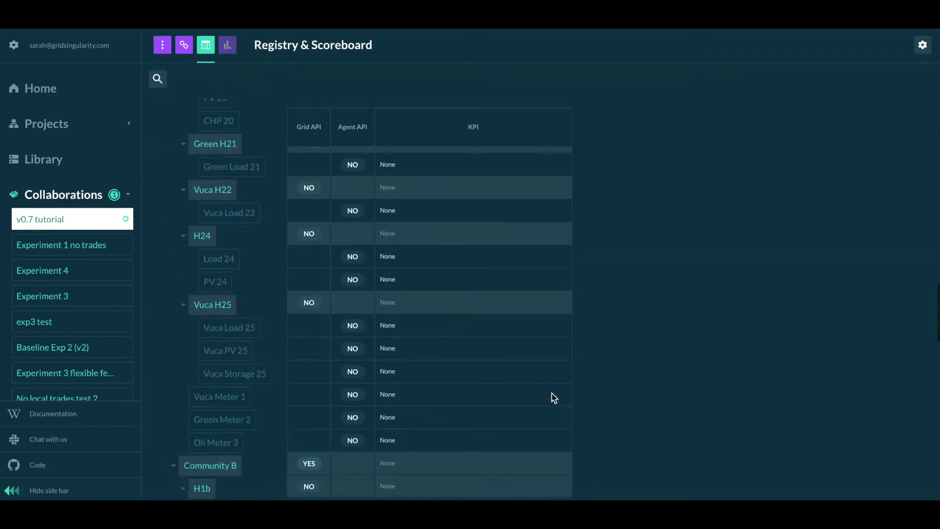
scroll(553, 397, down, 15)
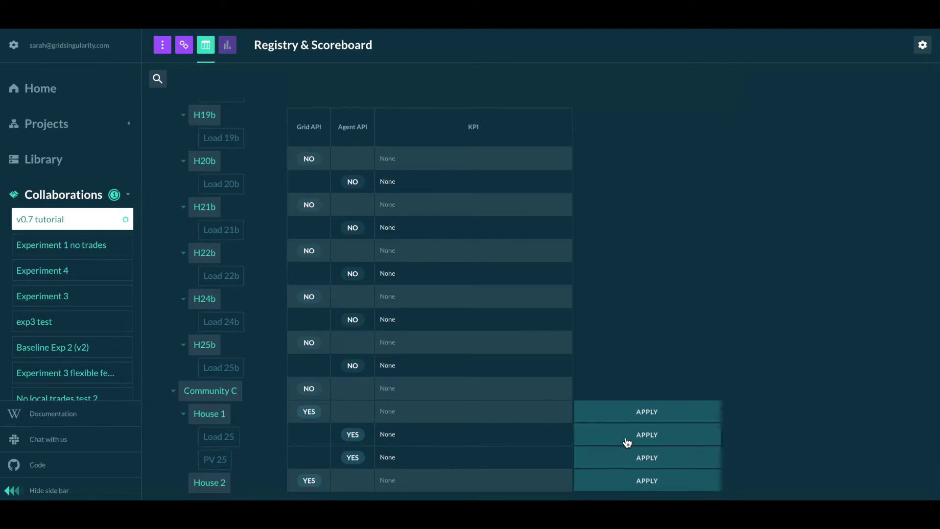
click(628, 438)
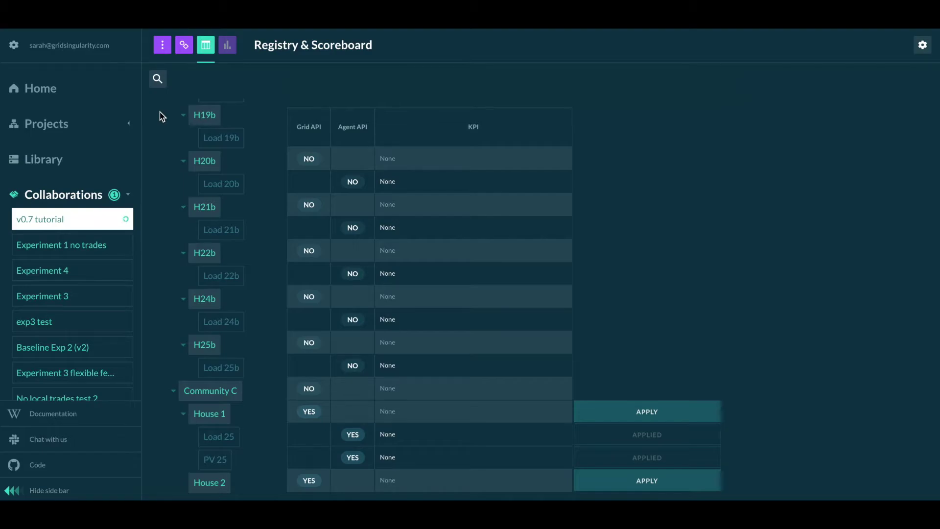
- Switch to the admin account and open the v0.7 tutorial collaboration's registry at Community C's House 1 devices
click(14, 44)
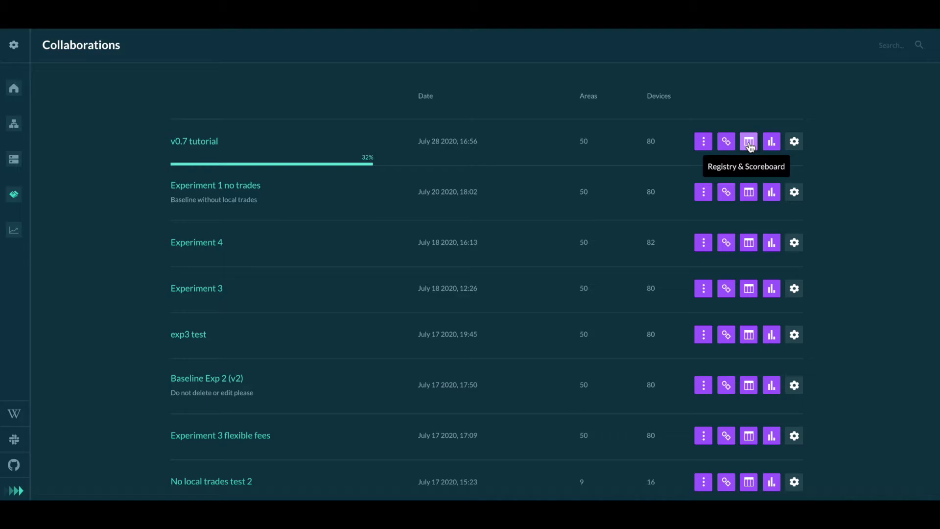
click(748, 141)
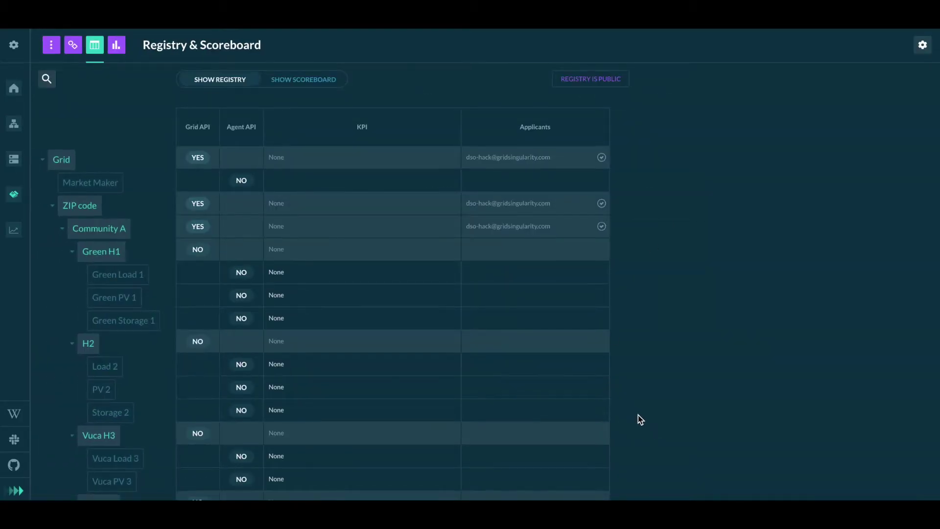
scroll(638, 416, down, 15)
scroll(638, 415, down, 5)
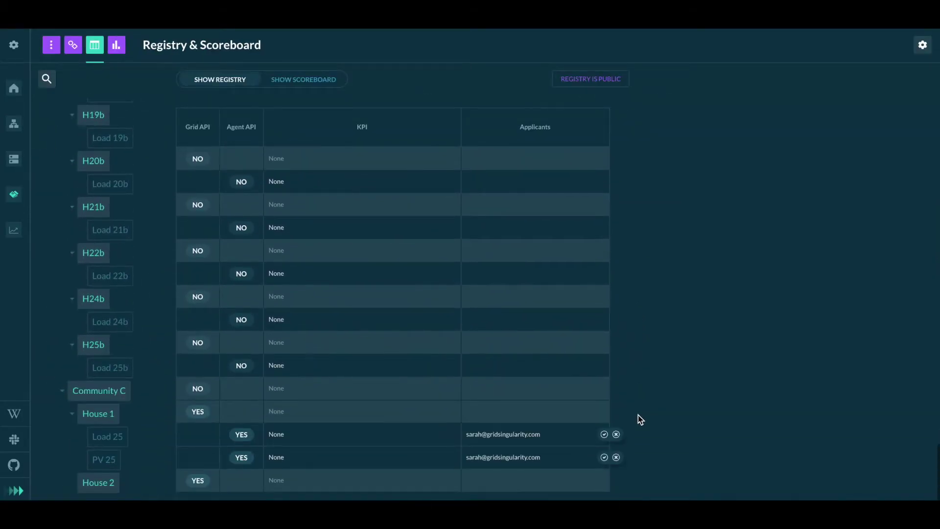
- Approve the applicant for the Load 25 and PV 25 agents of House 1 in Community C
click(604, 435)
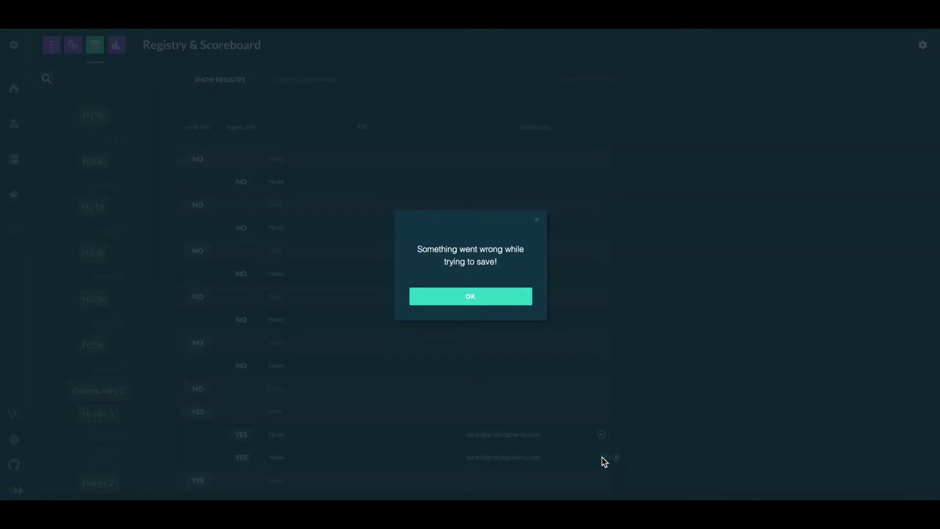
click(533, 221)
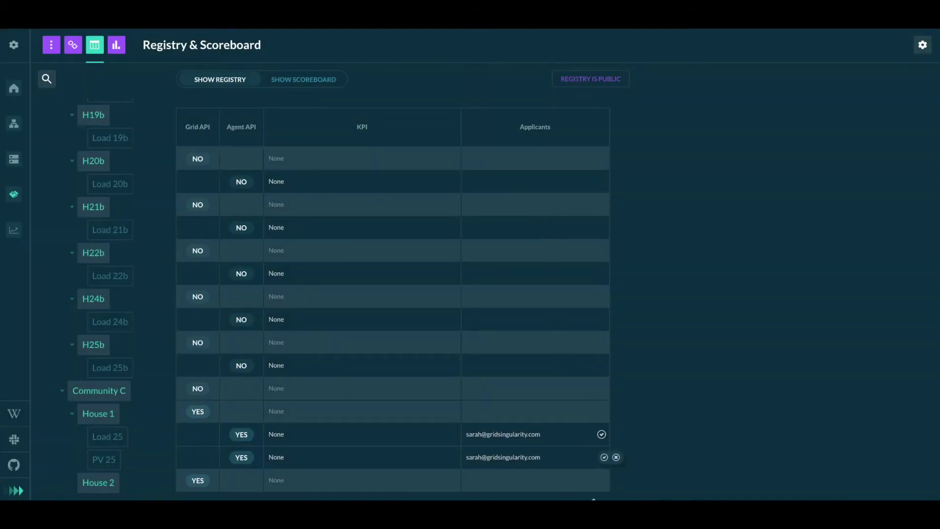
click(604, 458)
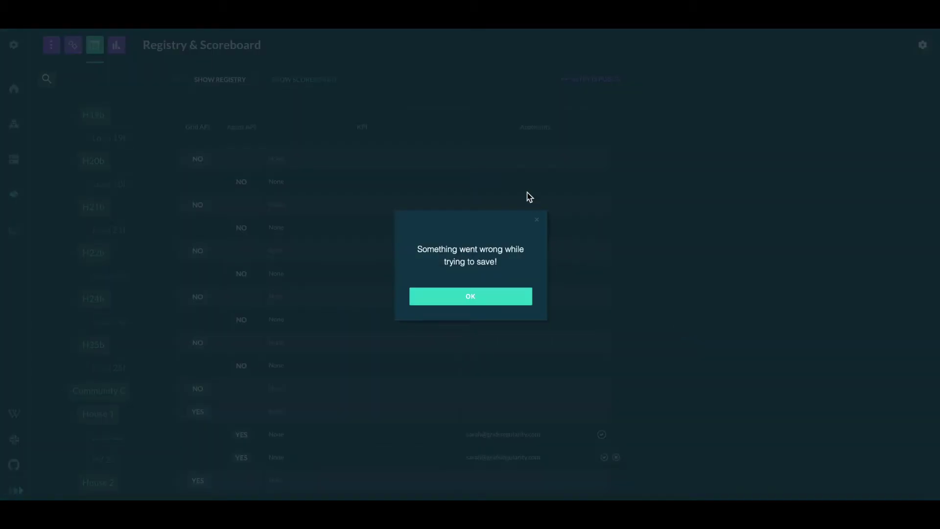
click(537, 221)
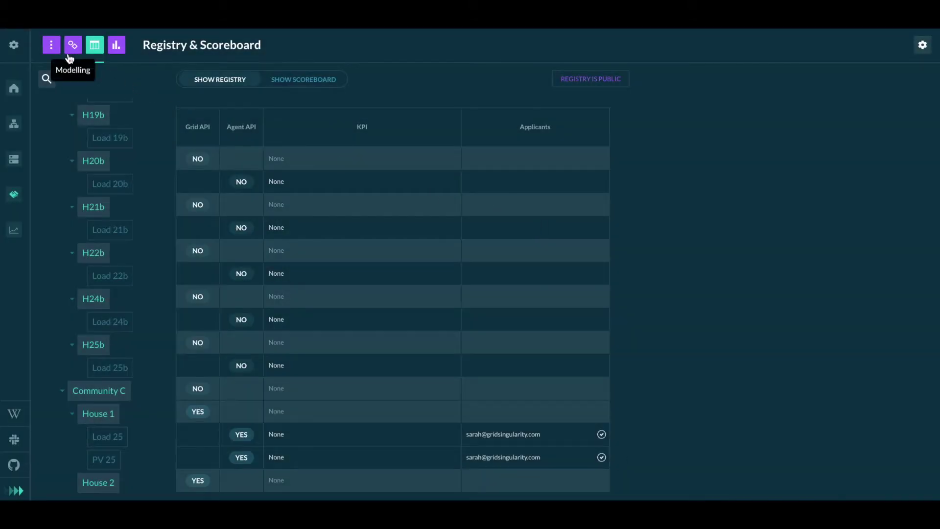
- Log out of the admin account, return to the non-admin account and open the v0.7 tutorial collaboration
click(15, 46)
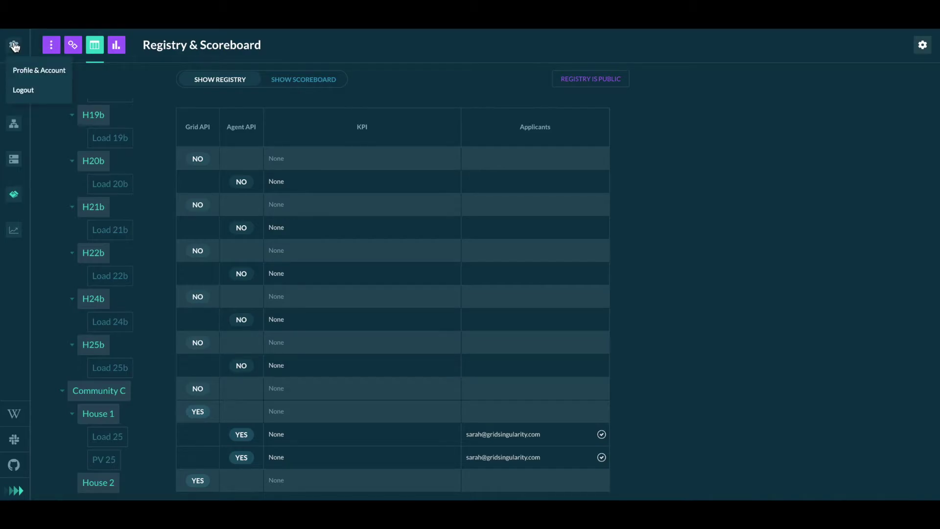
click(17, 89)
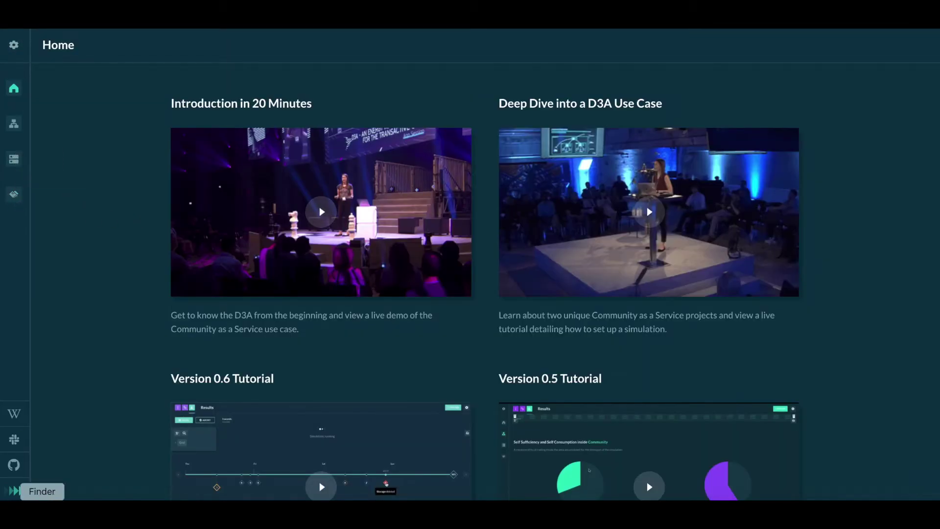
click(15, 490)
click(125, 194)
click(98, 225)
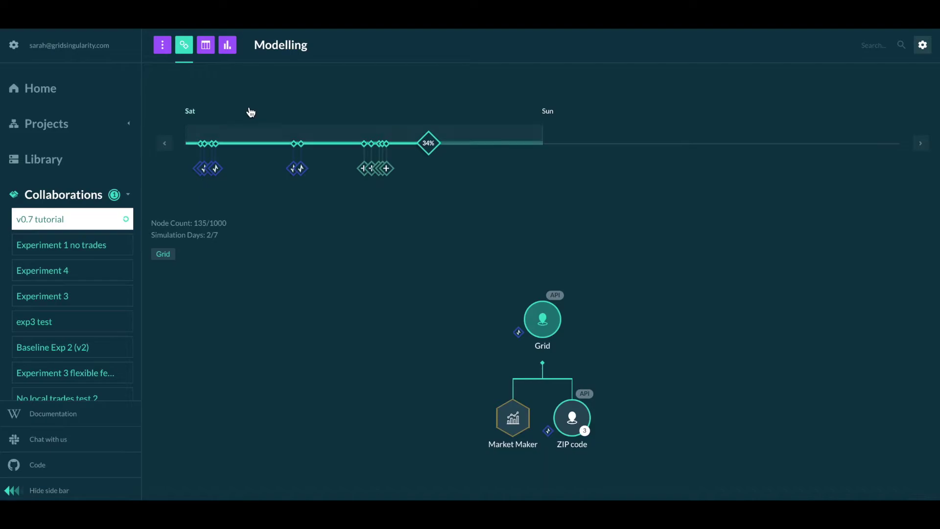
- Check the registration status of House 1's Load 25 and PV 25 agents in the collaboration's registry
click(205, 45)
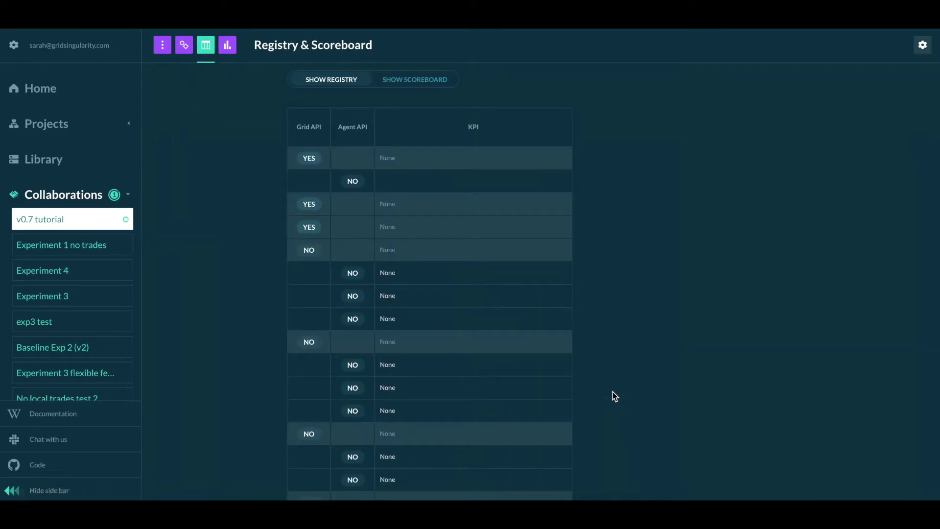
scroll(534, 401, down, 10)
scroll(535, 403, down, 15)
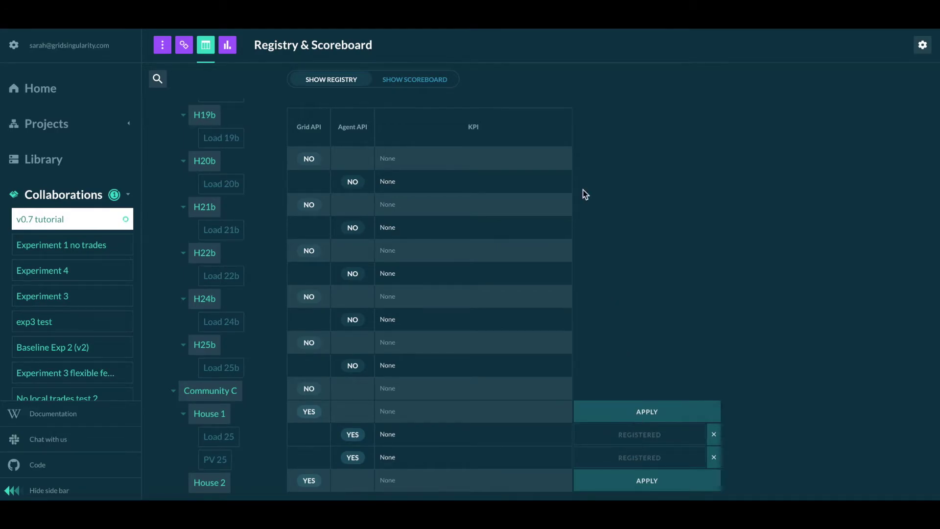
scroll(364, 98, up, 20)
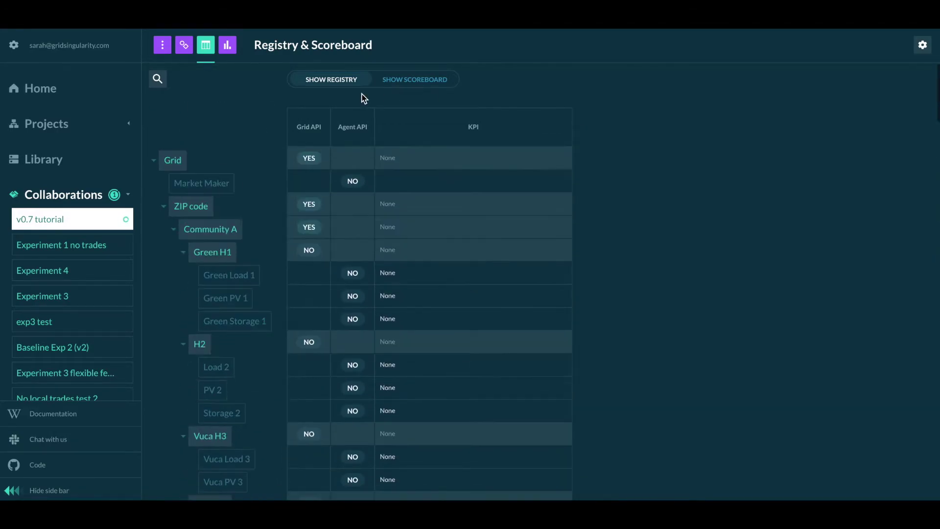
- Return to the grid model and expand ZIP code, Community C and House 1 to view its devices
click(185, 48)
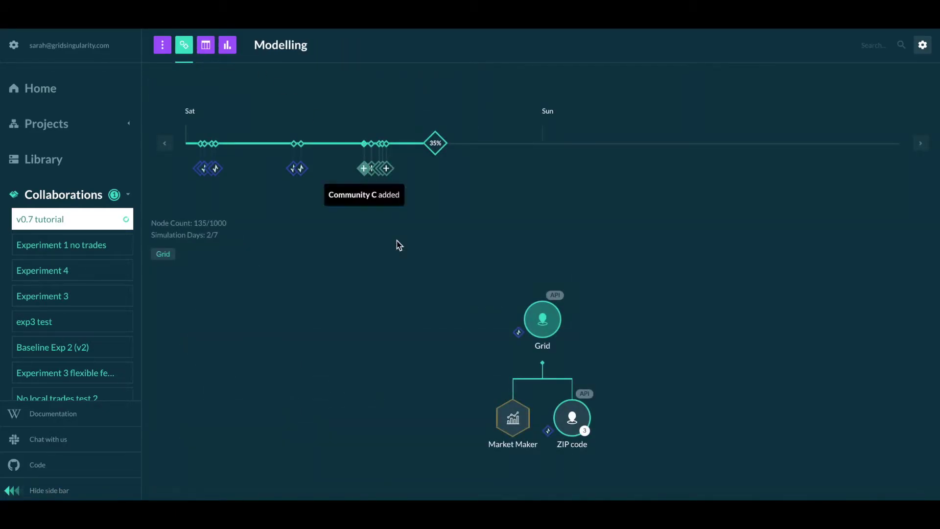
click(571, 416)
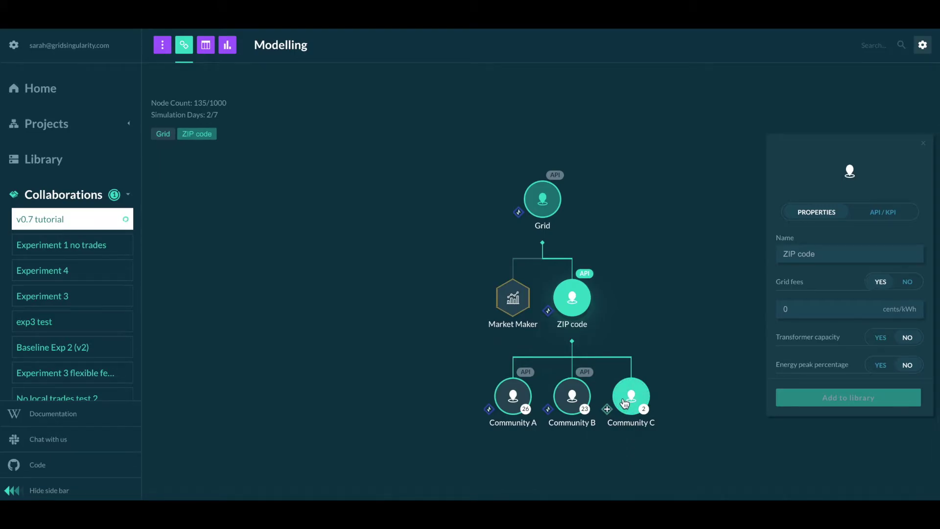
click(625, 403)
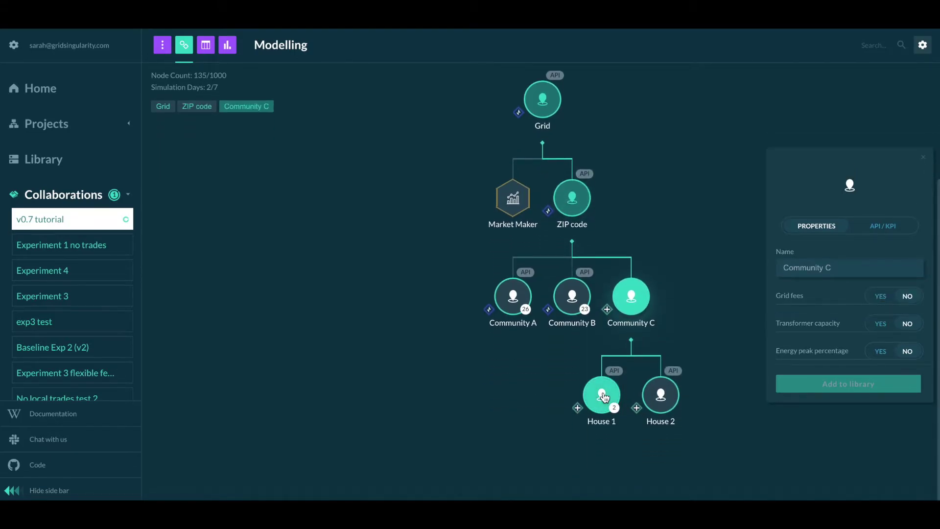
click(602, 396)
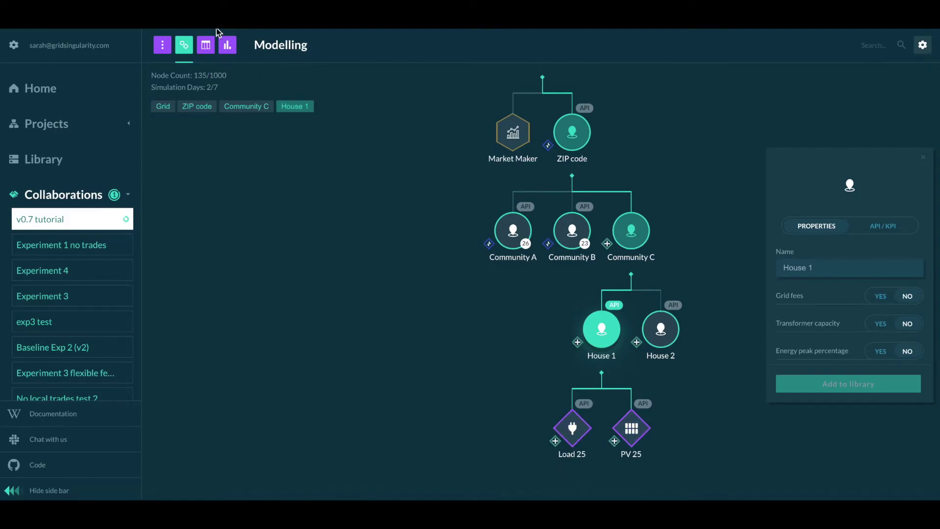
- Open the simulation results and display the device profile of Load 25 in Community C's House 1
click(227, 44)
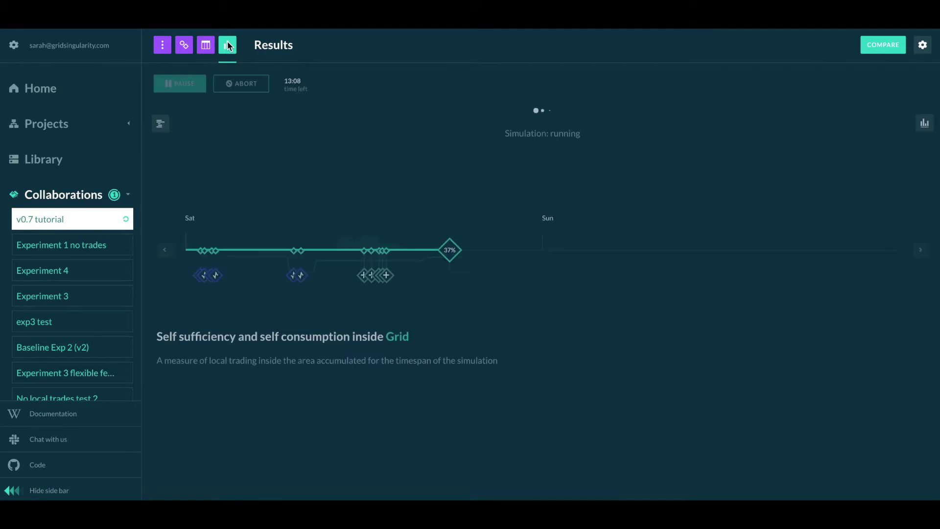
click(157, 154)
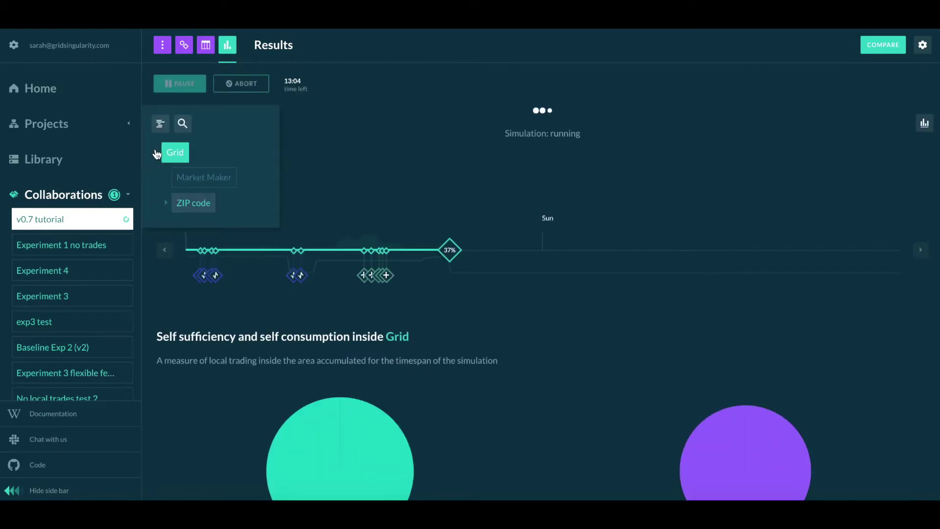
click(166, 203)
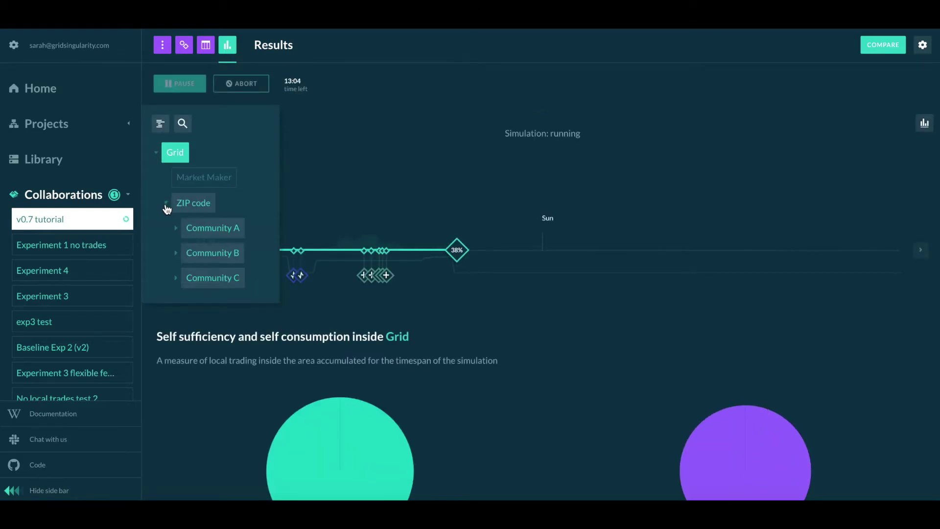
click(176, 278)
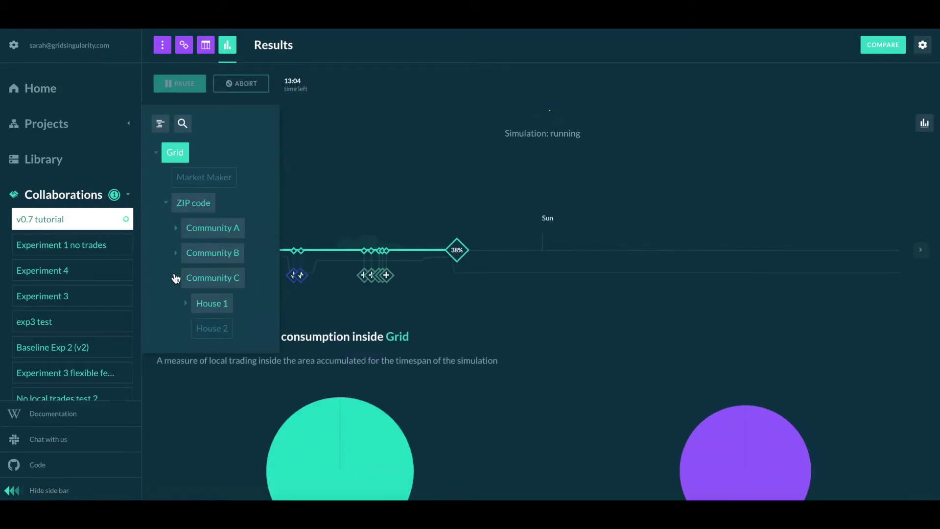
click(187, 304)
click(212, 329)
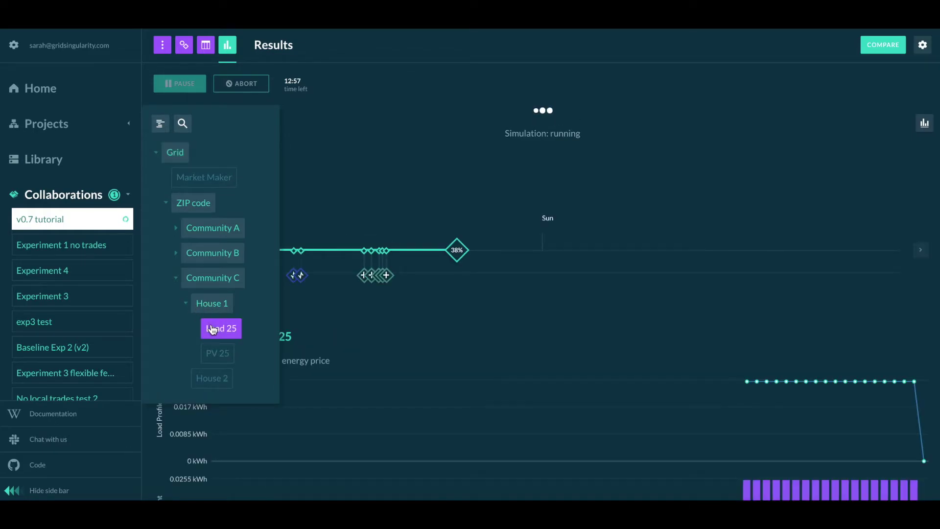
- Examine Load 25's load profile, energy bought and price charts against its added event on the timeline
scroll(481, 335, down, 3)
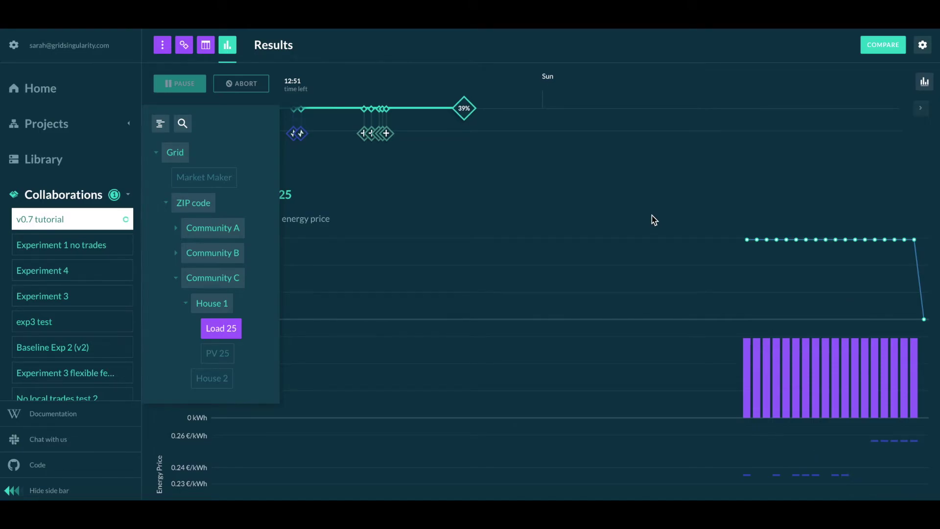
scroll(565, 199, up, 1)
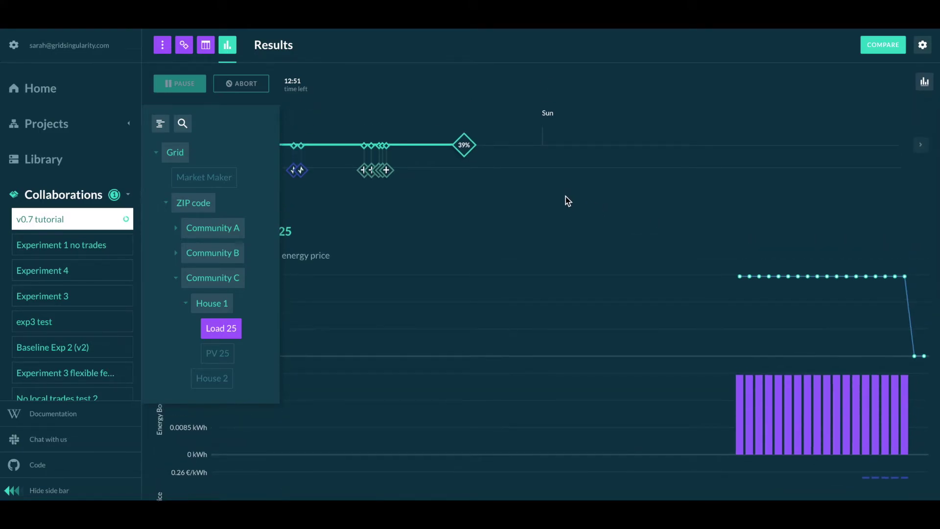
scroll(565, 196, up, 1)
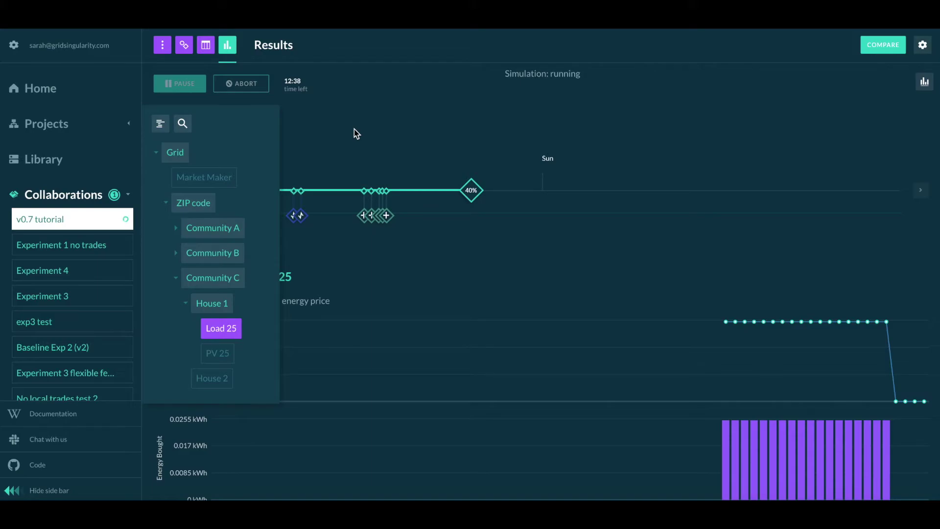
click(160, 125)
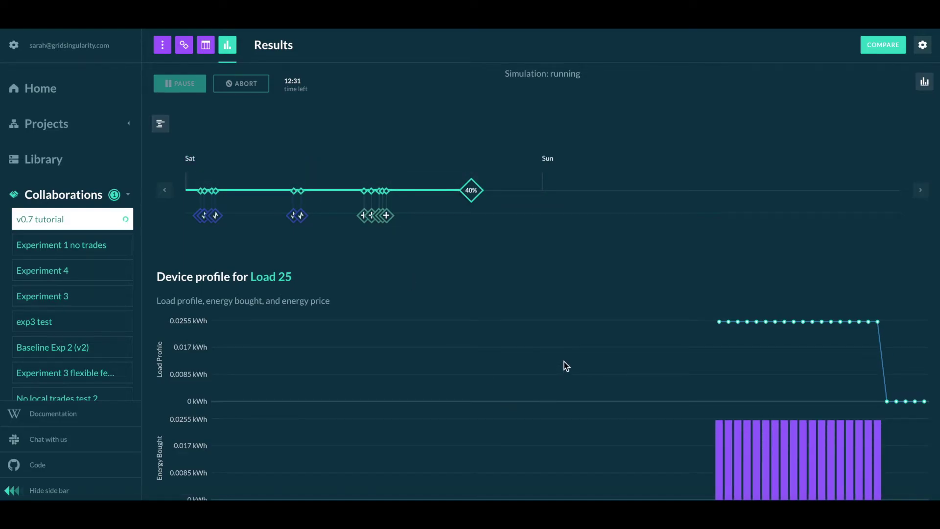
scroll(566, 366, down, 1)
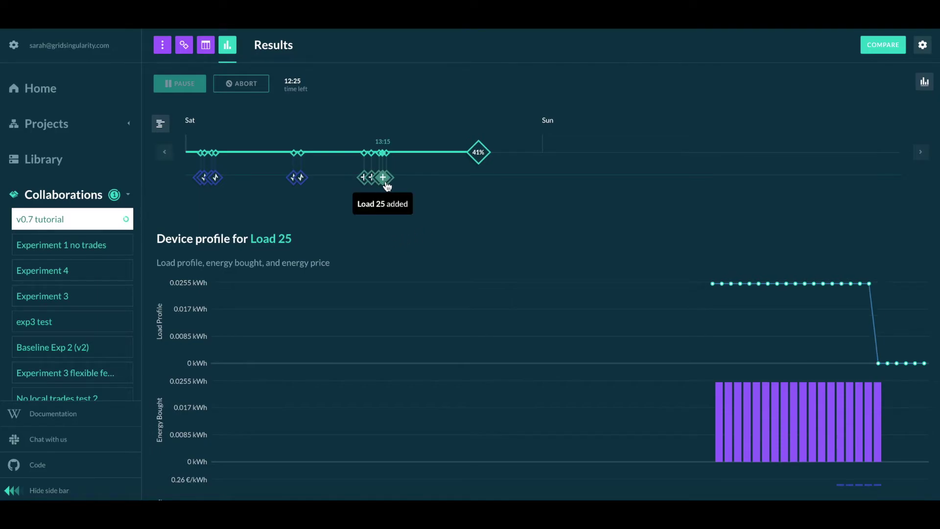
mouse_move(387, 183)
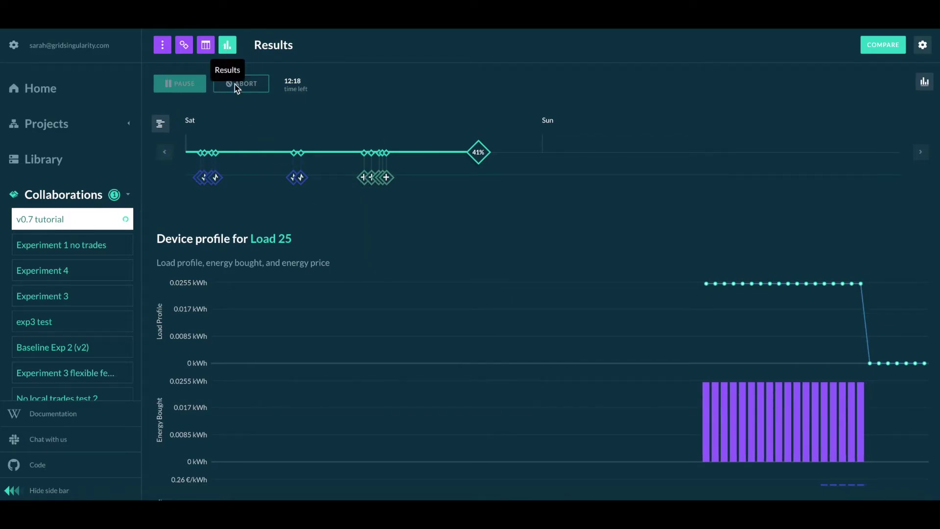
- Show the results for Community A and review its energy bills and energy trade profile
click(159, 126)
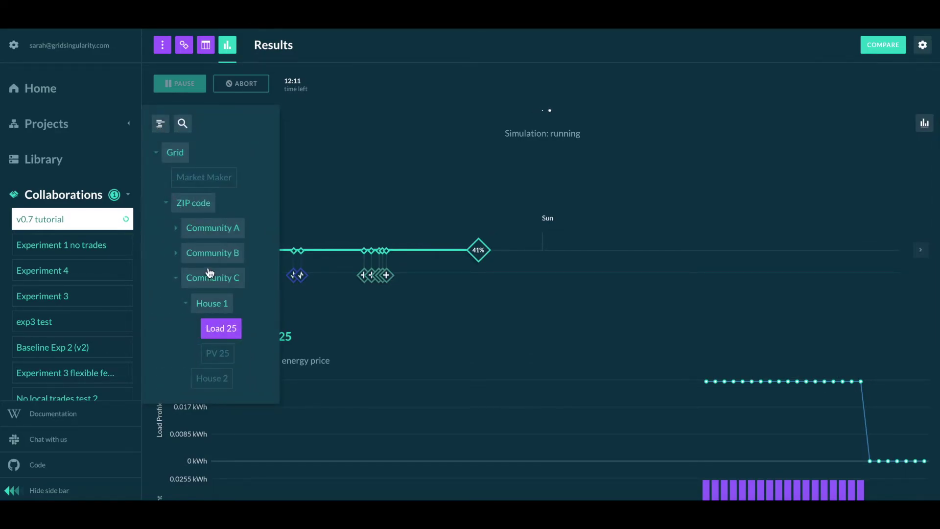
click(213, 228)
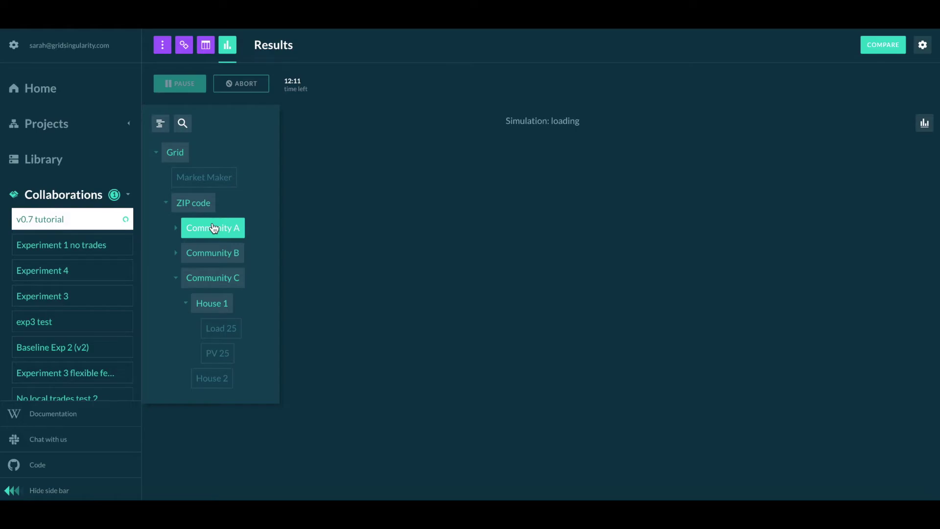
click(160, 125)
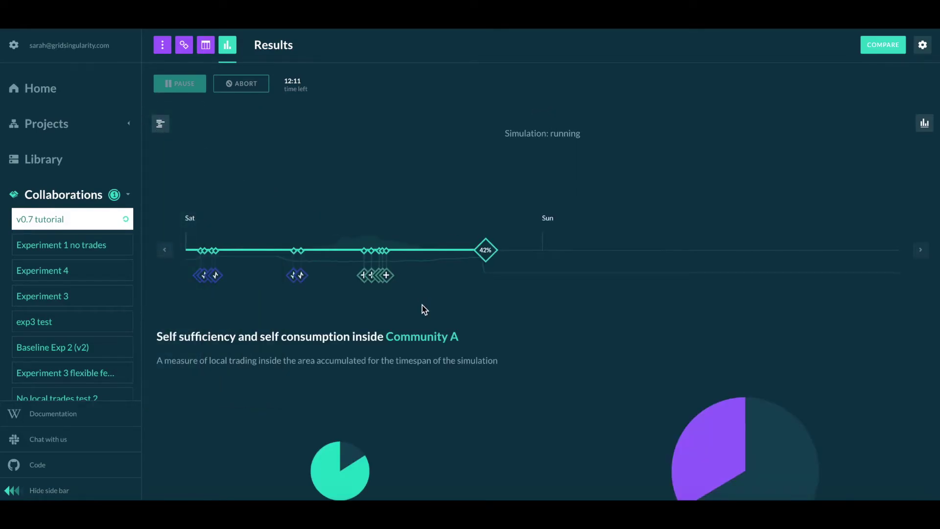
scroll(423, 309, down, 10)
scroll(424, 309, down, 15)
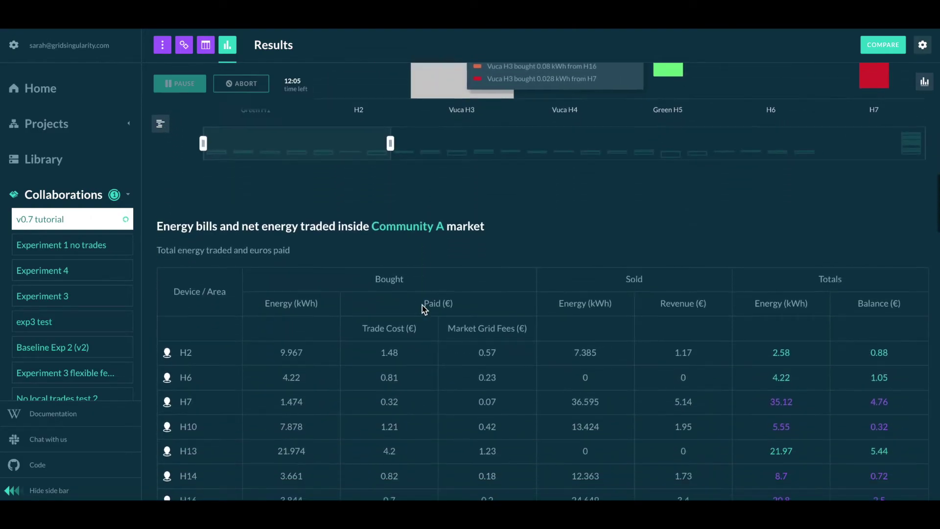
scroll(422, 309, down, 7)
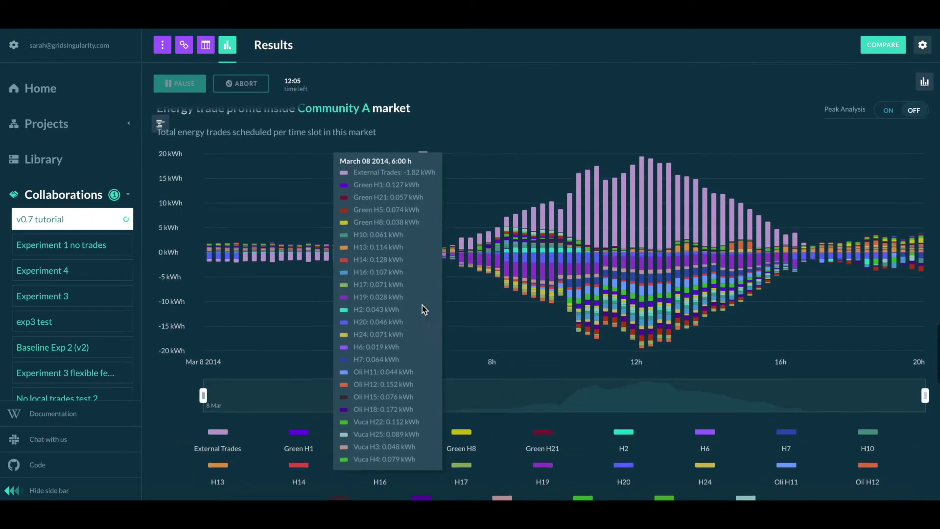
- Review the list of selectable result charts for Community A and close it without changing the selection
click(924, 82)
click(835, 110)
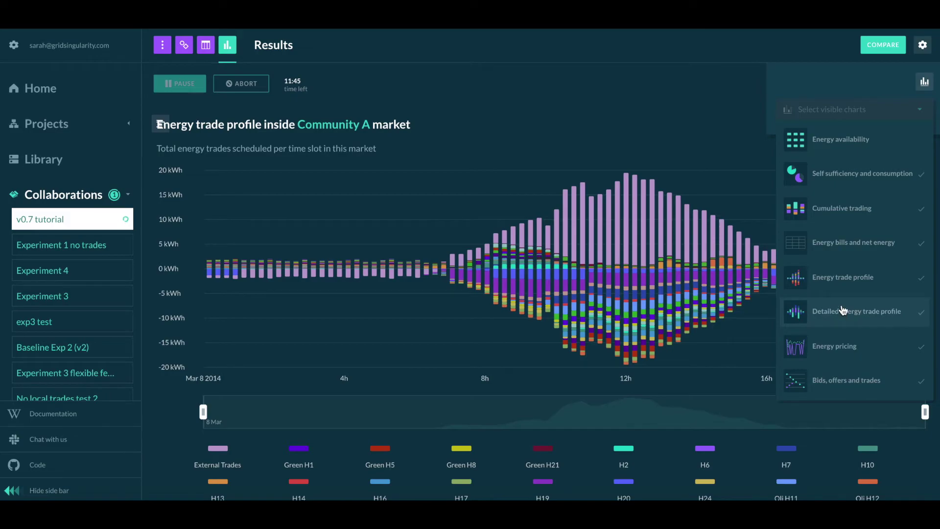
click(924, 81)
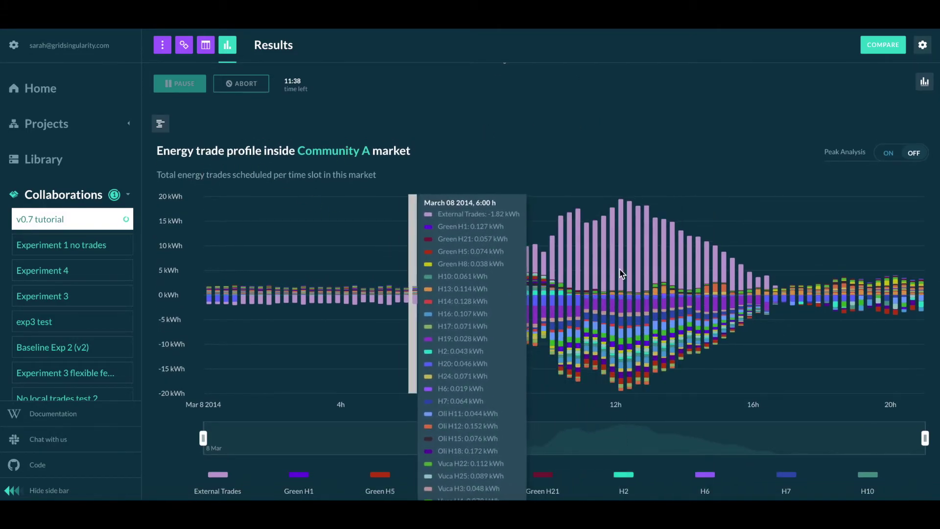
- Examine the energy trade profile inside the Community A market across its overnight and morning time slots
mouse_move(368, 287)
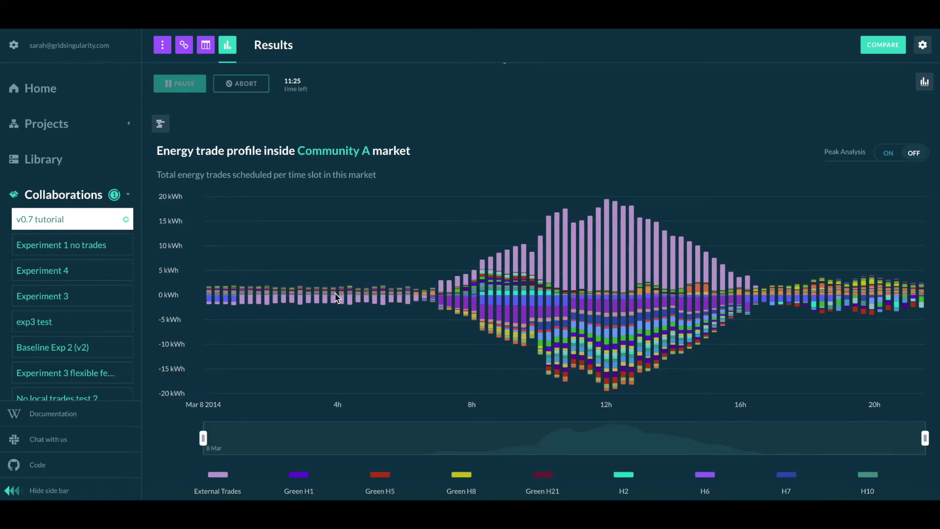
mouse_move(480, 300)
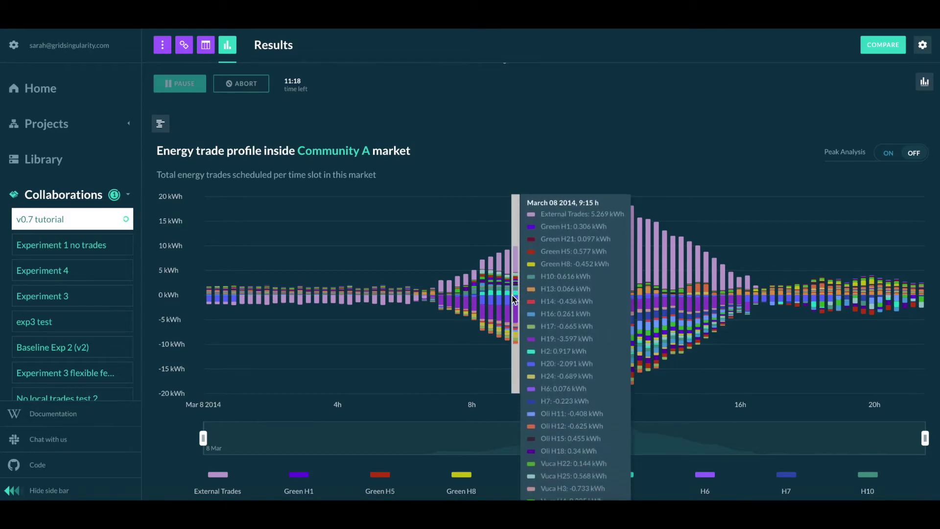
scroll(465, 343, down, 8)
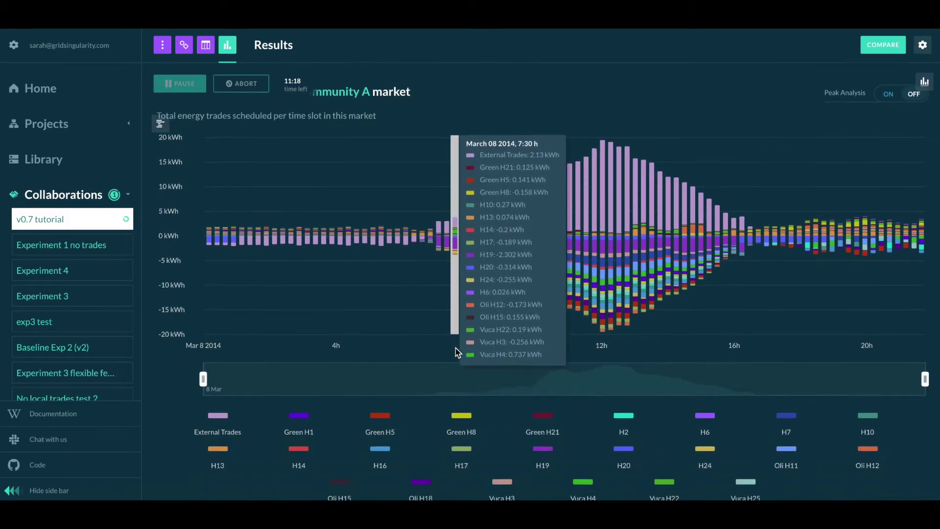
- Show the March 08 2014 market slot starting at 09:15 in Community A's high-resolution energy trade profile
scroll(458, 353, down, 2)
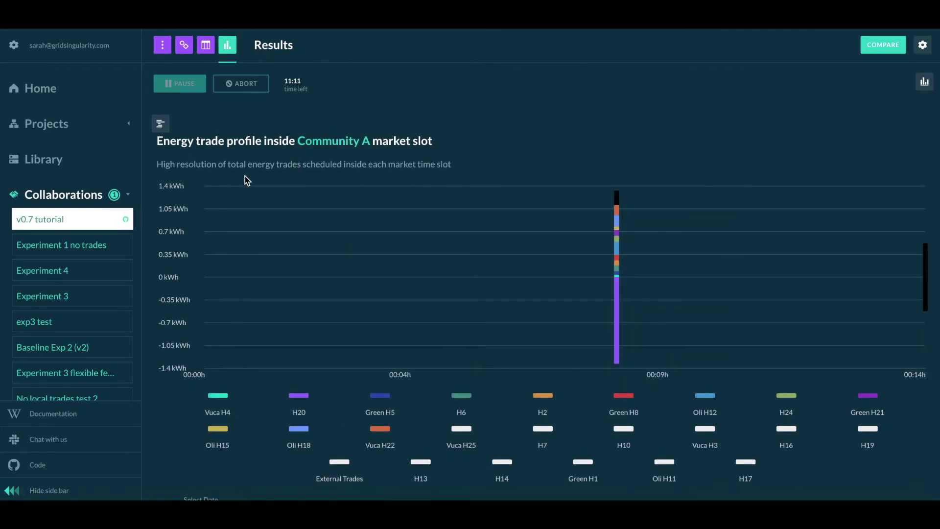
scroll(301, 348, down, 2)
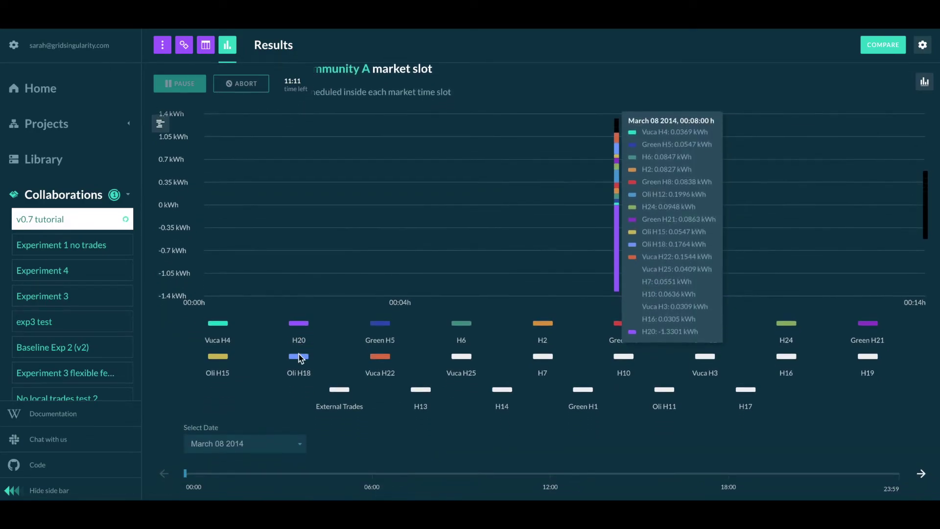
click(434, 473)
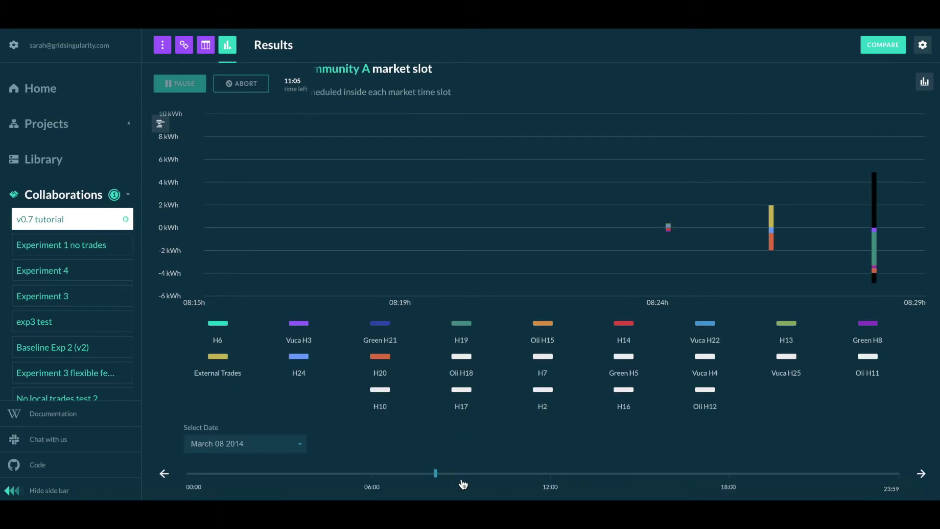
click(460, 474)
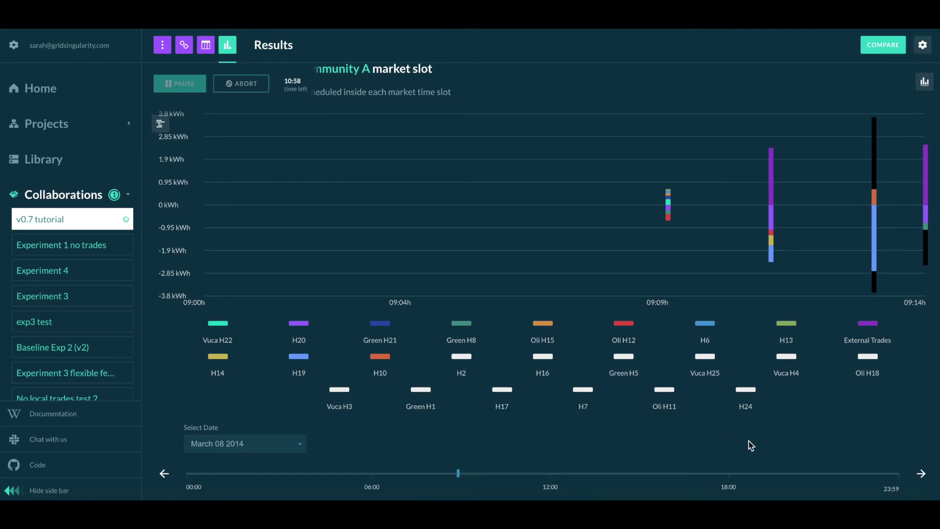
click(920, 474)
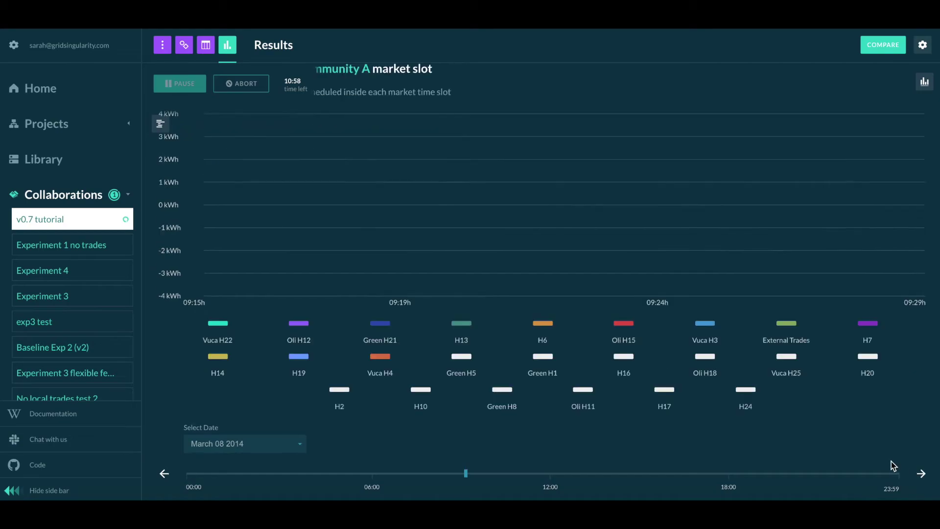
- Compare Community A's 09:15 market slot trades with its overall energy trade profile, reading the details of each stacked bar
scroll(654, 380, up, 1)
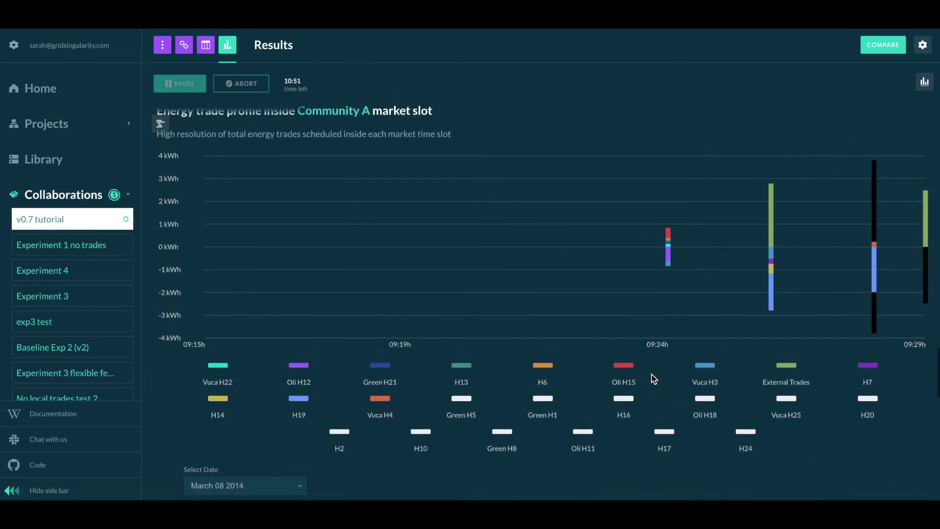
mouse_move(876, 195)
scroll(657, 424, up, 10)
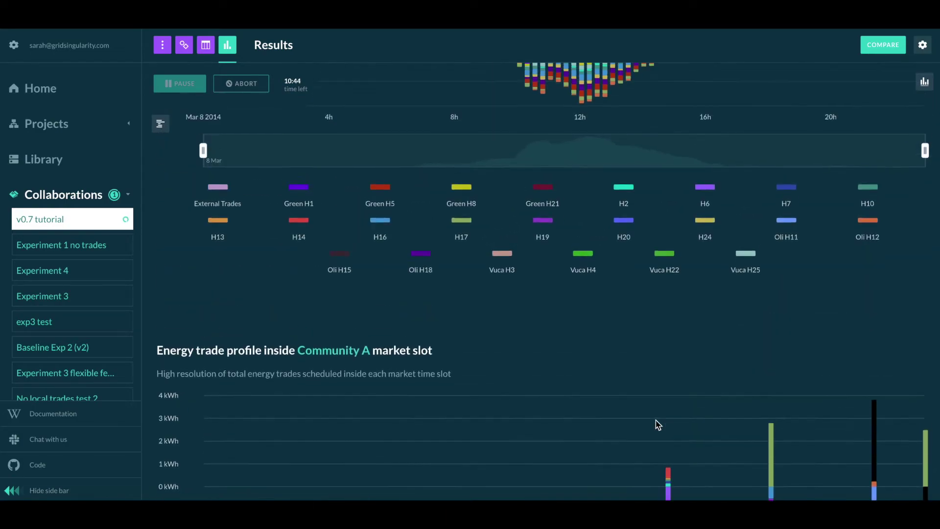
mouse_move(327, 216)
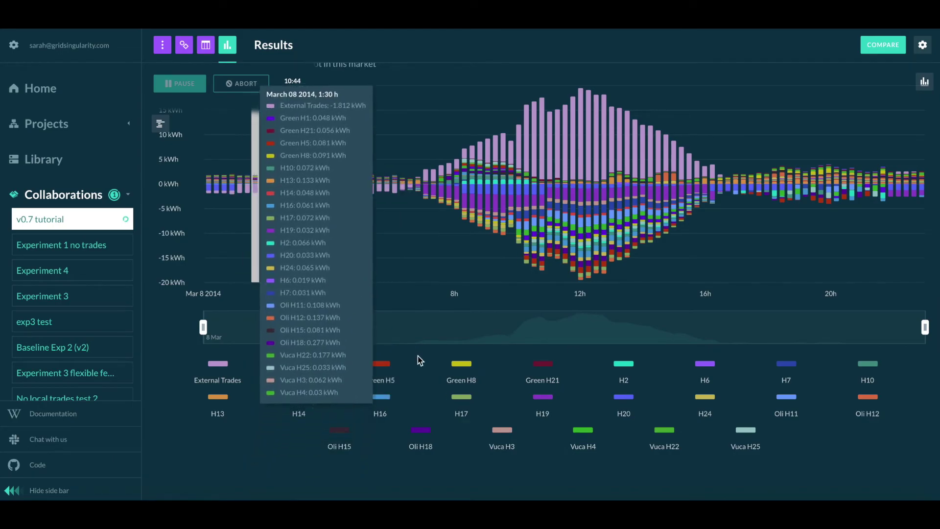
scroll(431, 411, down, 10)
scroll(434, 403, up, 1)
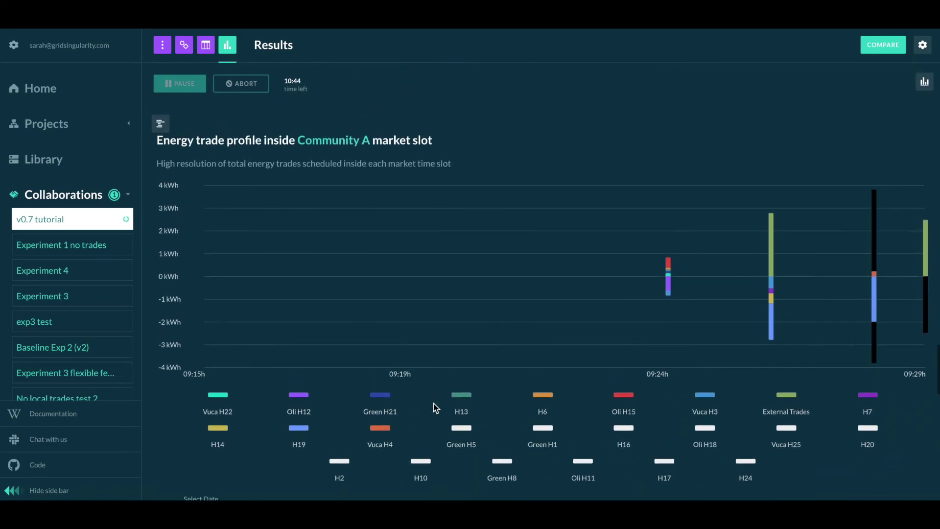
scroll(434, 404, down, 1)
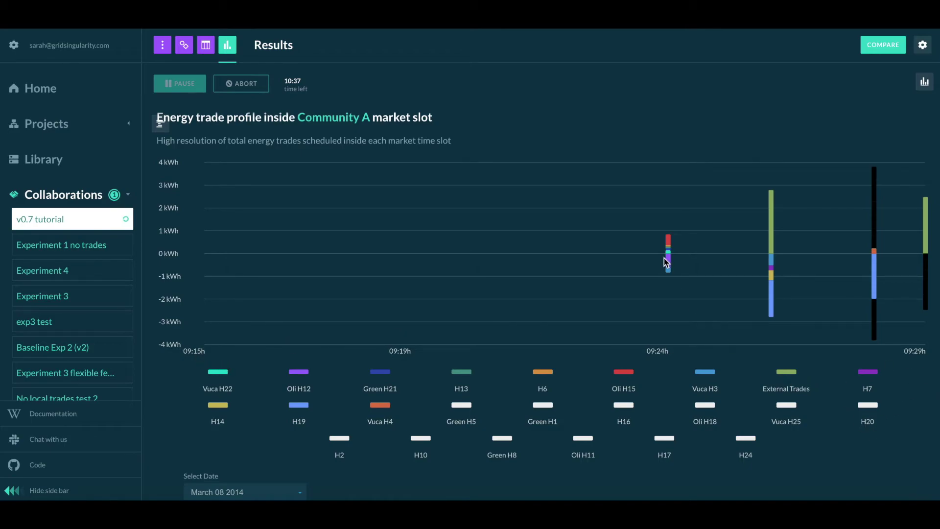
mouse_move(668, 260)
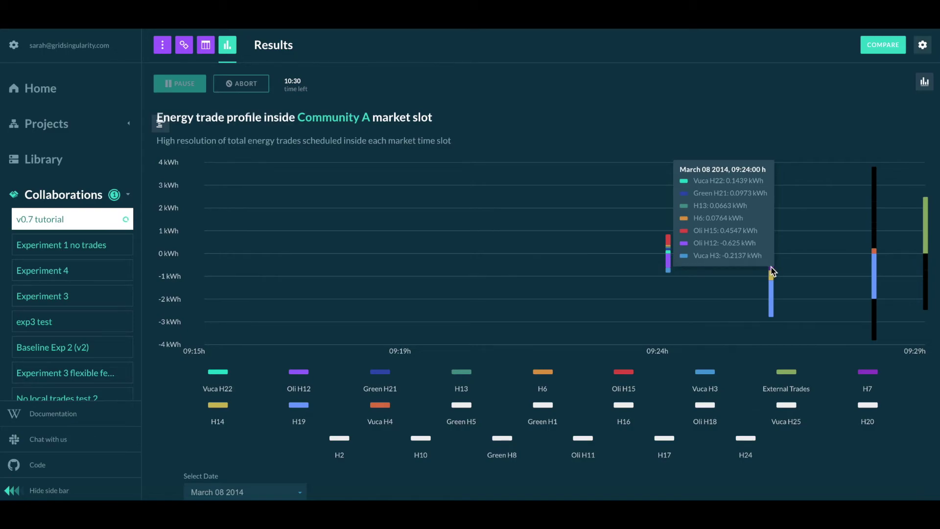
mouse_move(772, 287)
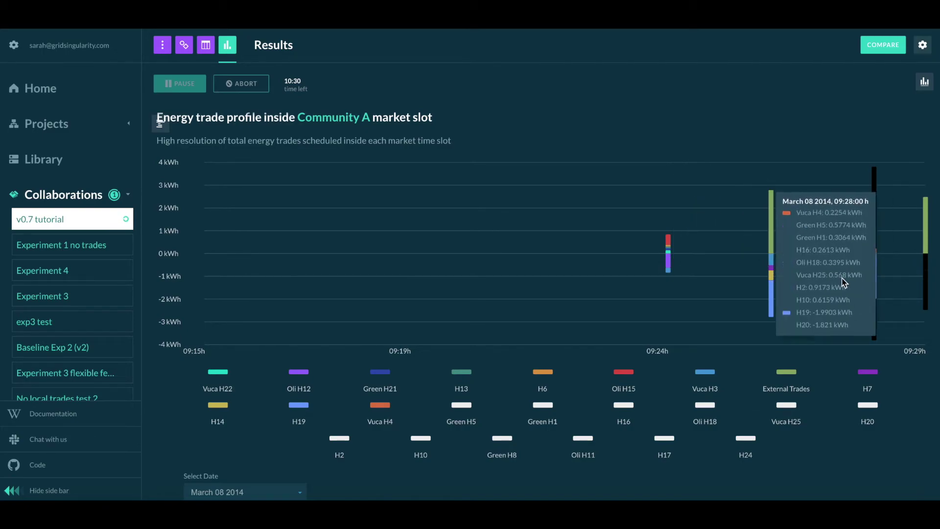
mouse_move(874, 286)
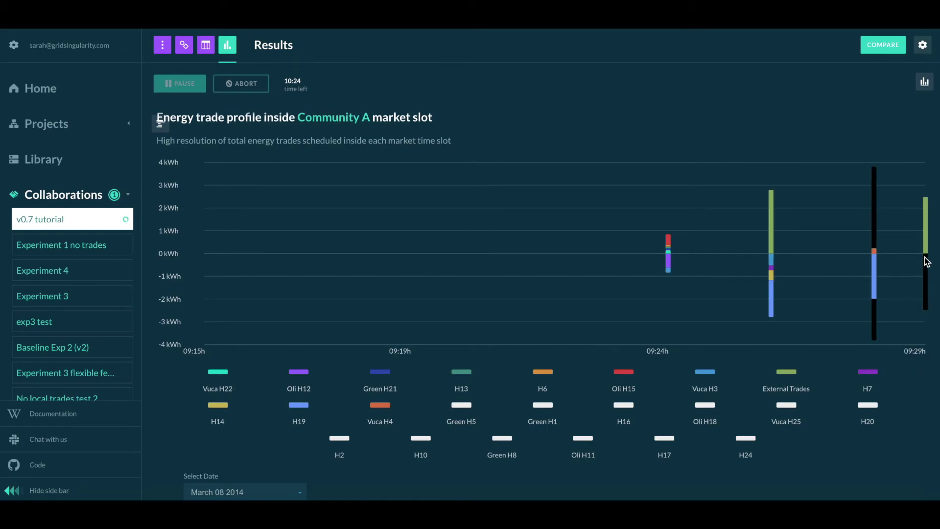
mouse_move(925, 249)
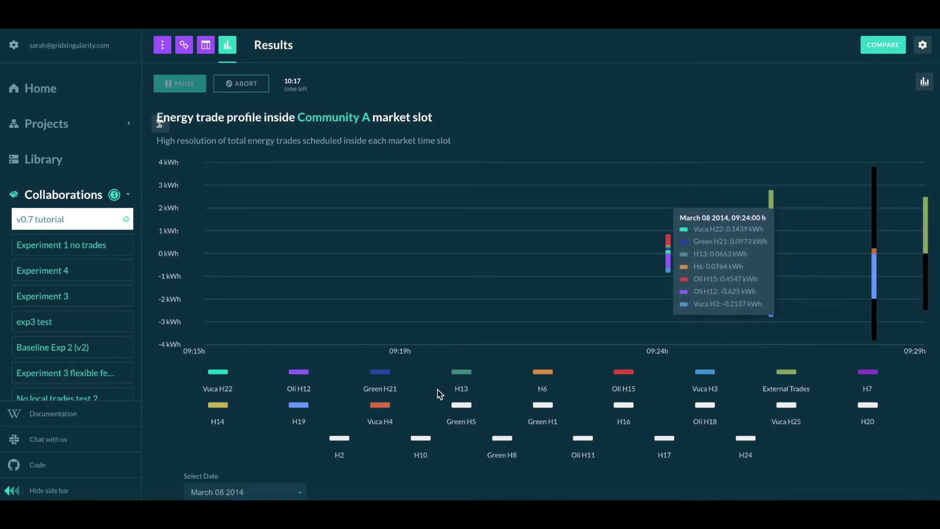
- Show the 09:15 market slot in the plot of bids, offers, and trades for Community A
scroll(440, 394, down, 15)
scroll(439, 394, down, 3)
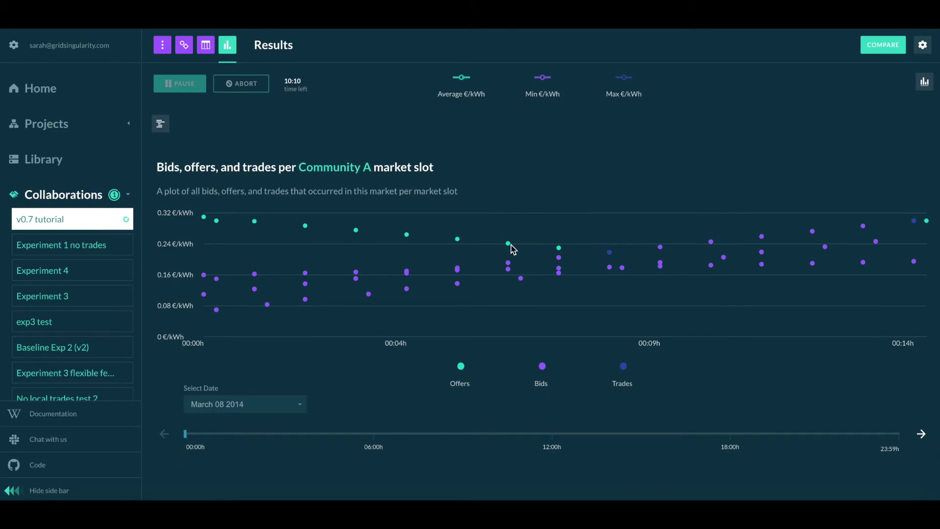
click(432, 436)
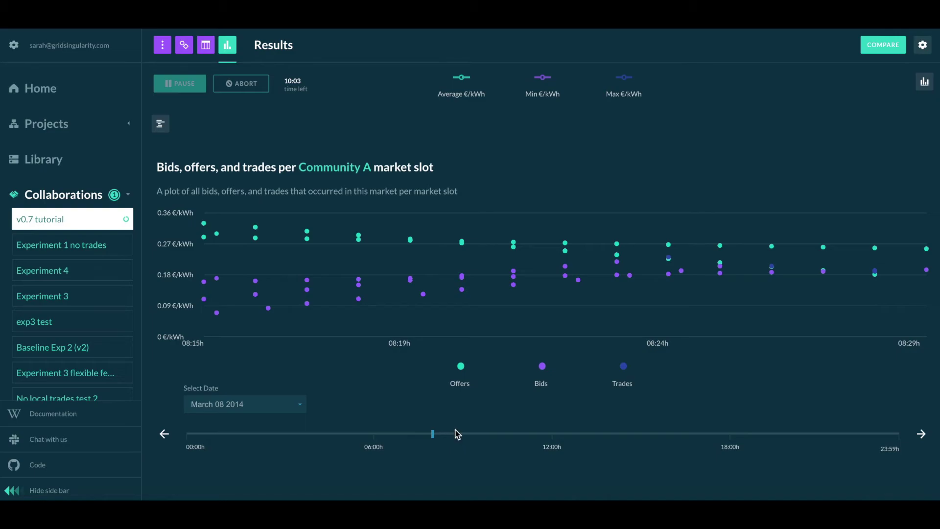
click(456, 434)
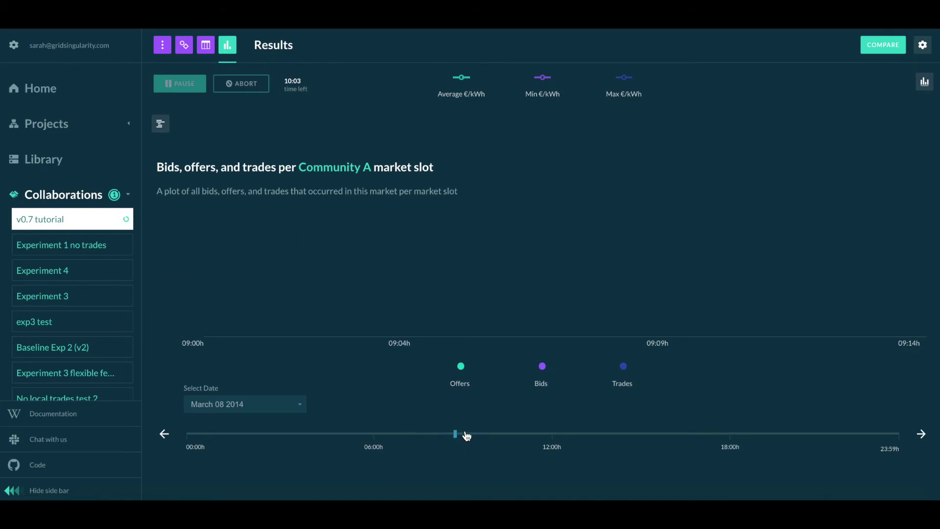
click(922, 434)
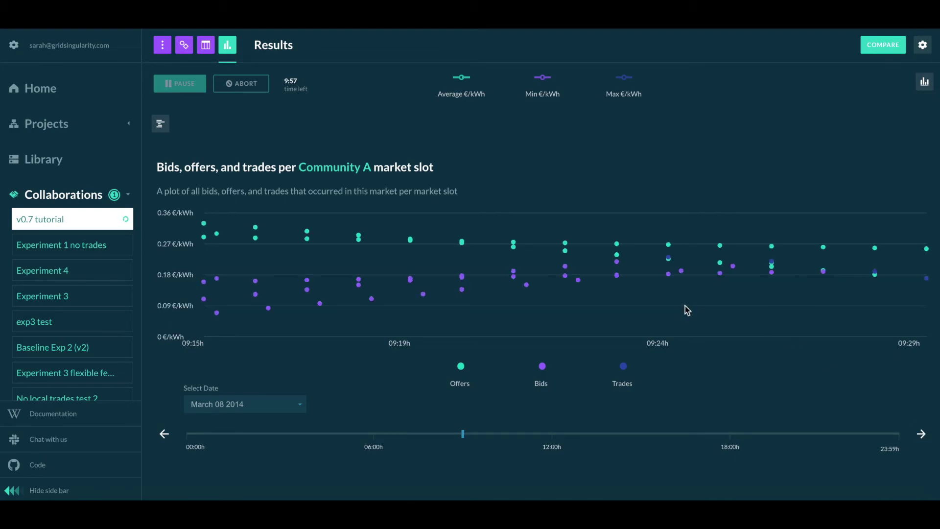
- Examine the bids, offers and trades in Community A's 09:15 market slot, including the points at 09:17, 09:24 and 09:26
scroll(685, 308, up, 15)
scroll(685, 308, up, 2)
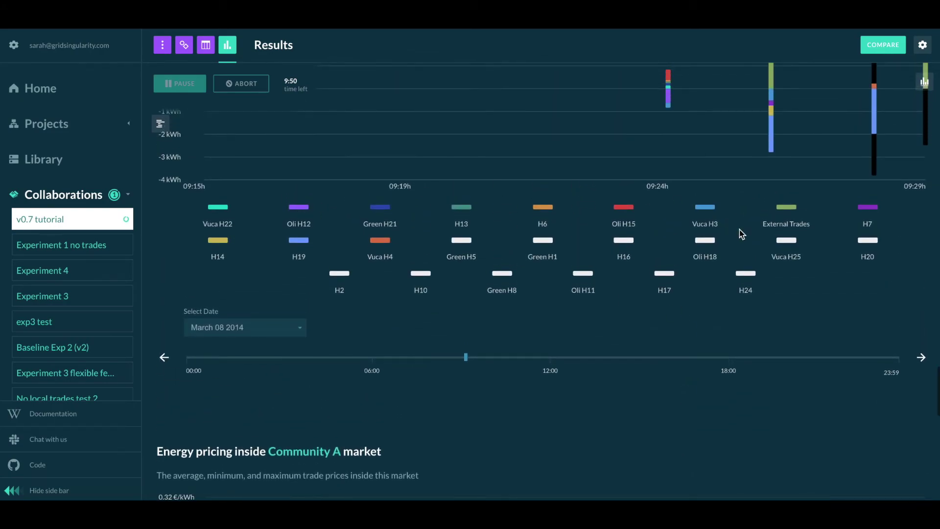
scroll(677, 344, down, 17)
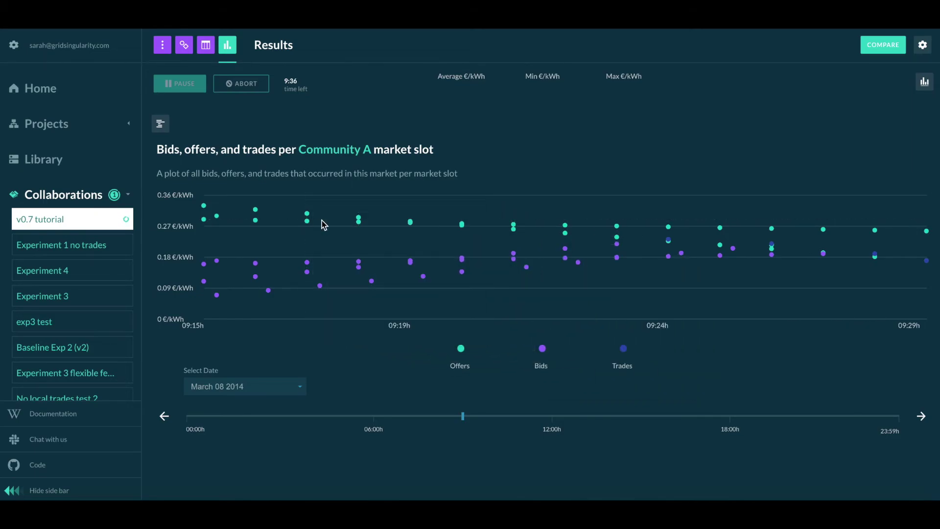
mouse_move(307, 264)
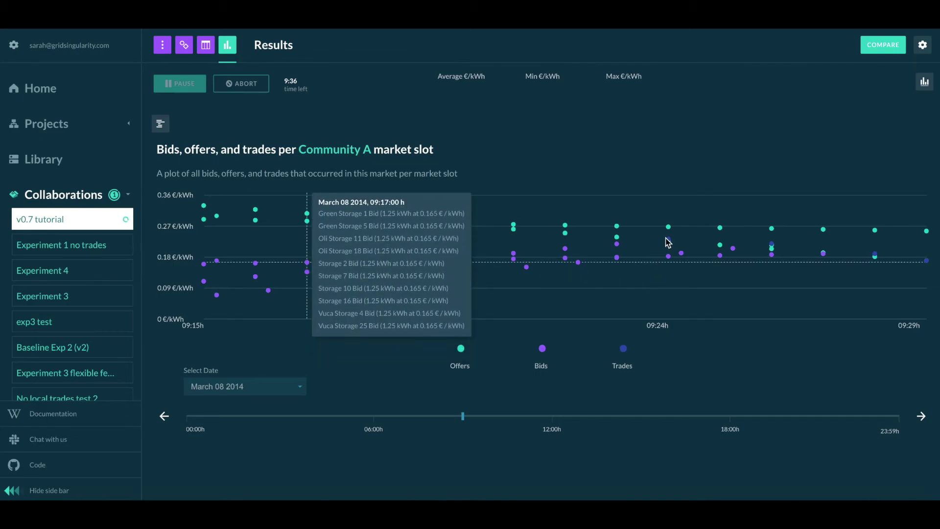
mouse_move(669, 241)
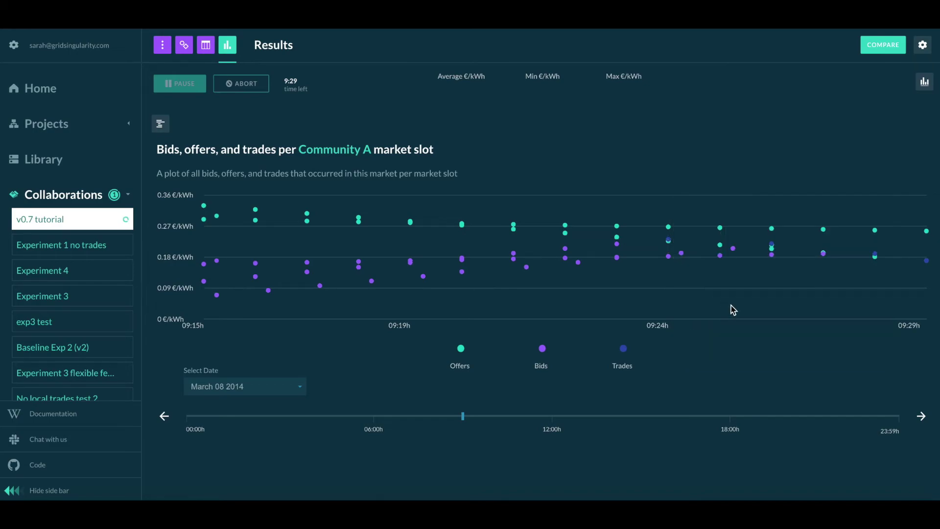
mouse_move(773, 249)
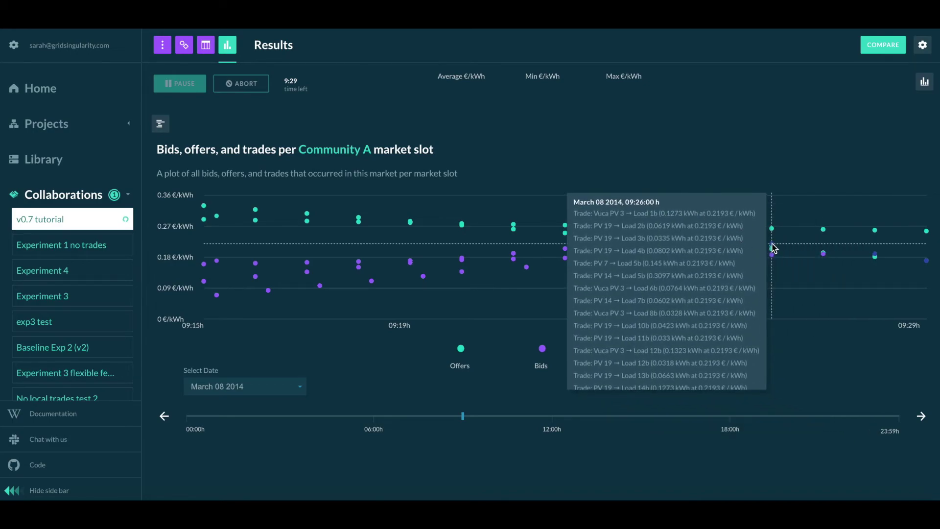
mouse_move(875, 256)
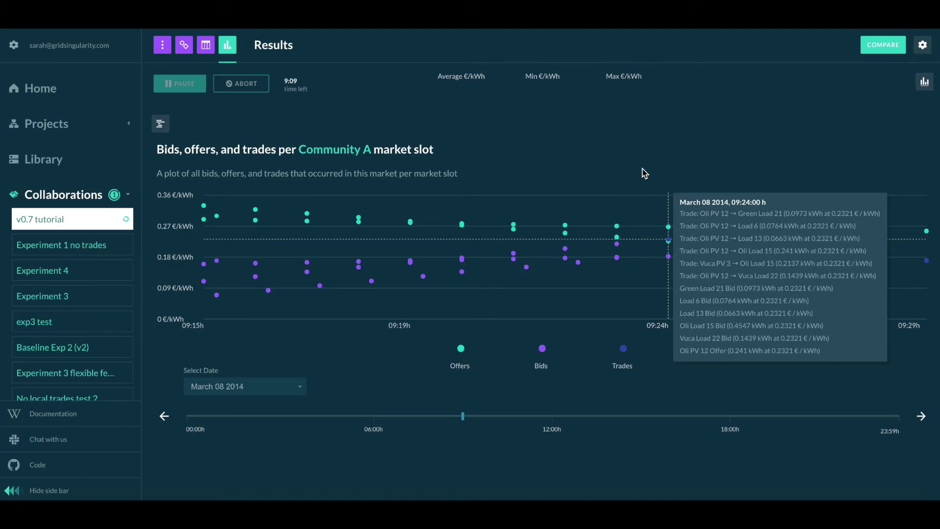
- Check the 09:24 trades against the matching bar in Community A's market slot energy trade profile
scroll(642, 174, up, 10)
scroll(643, 174, up, 7)
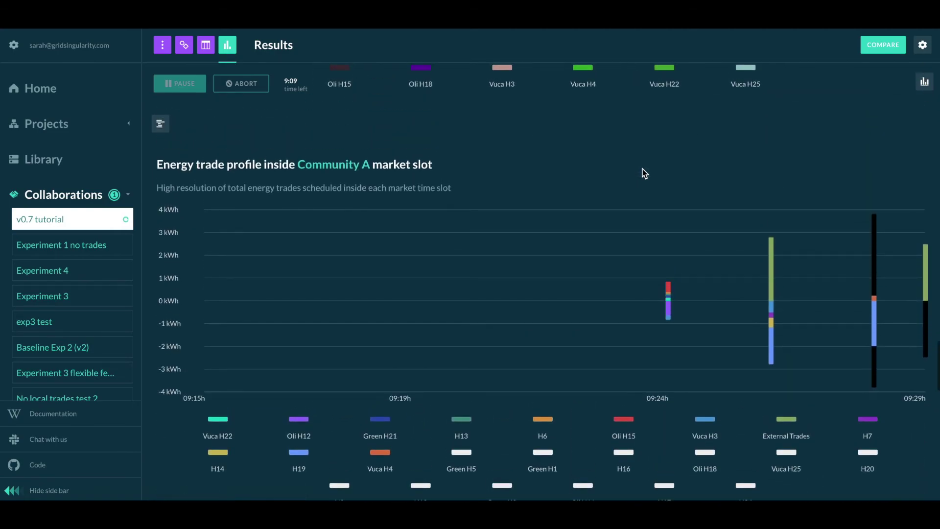
mouse_move(679, 319)
scroll(680, 319, down, 1)
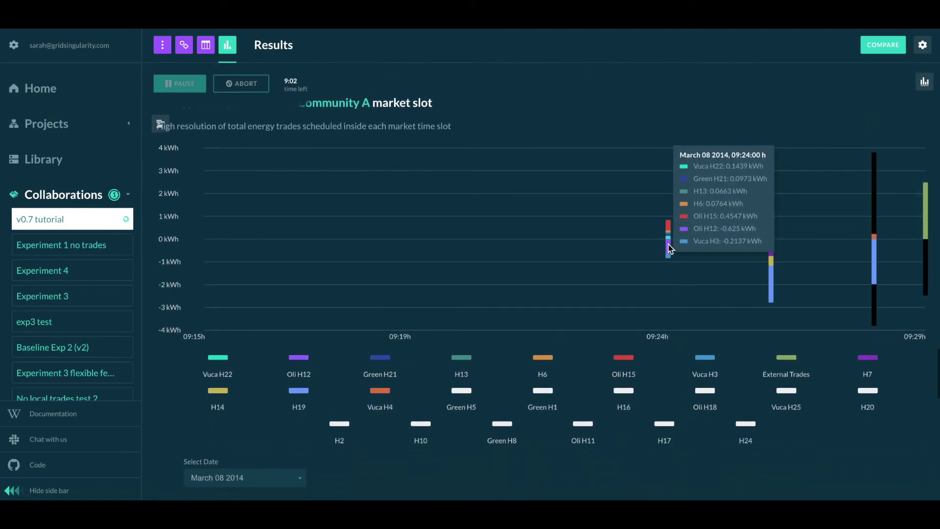
mouse_move(767, 277)
- Show the simulation results for Green H1 inside Community A and close the area navigation
scroll(547, 252, up, 10)
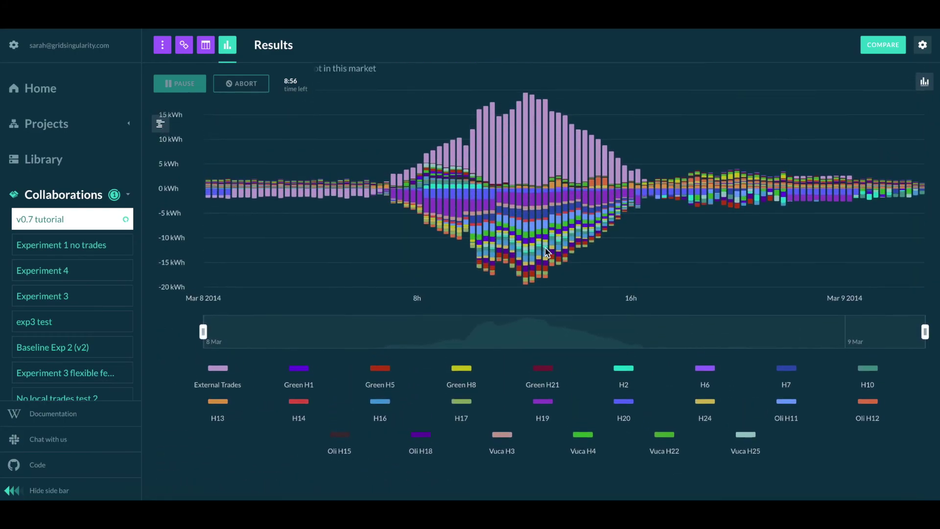
scroll(547, 252, up, 2)
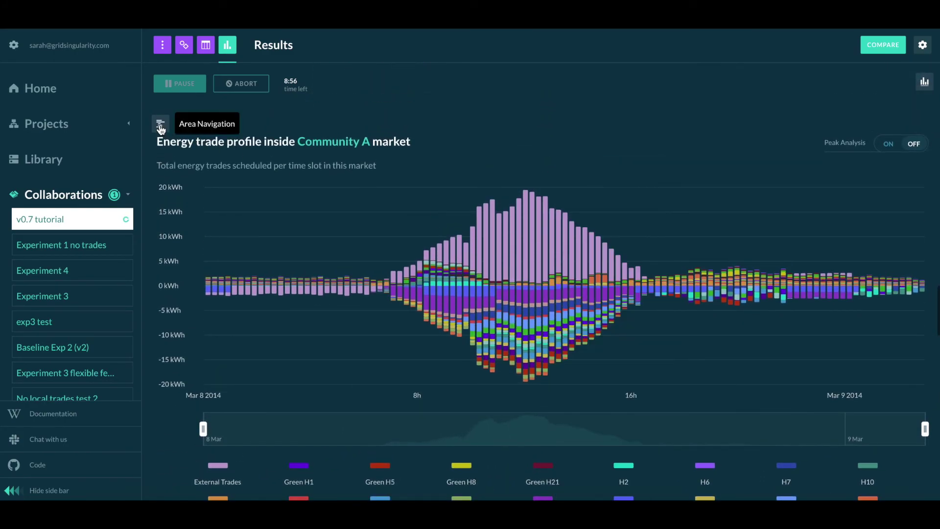
click(161, 128)
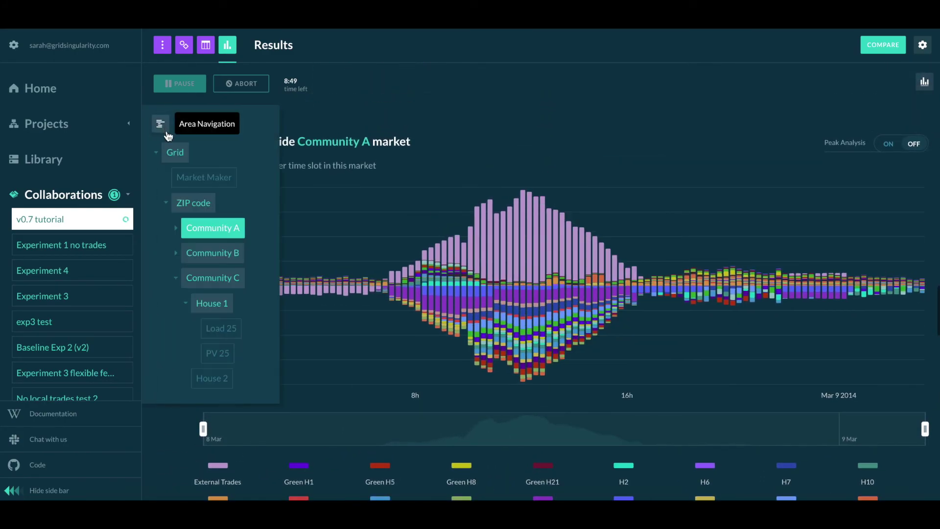
click(176, 227)
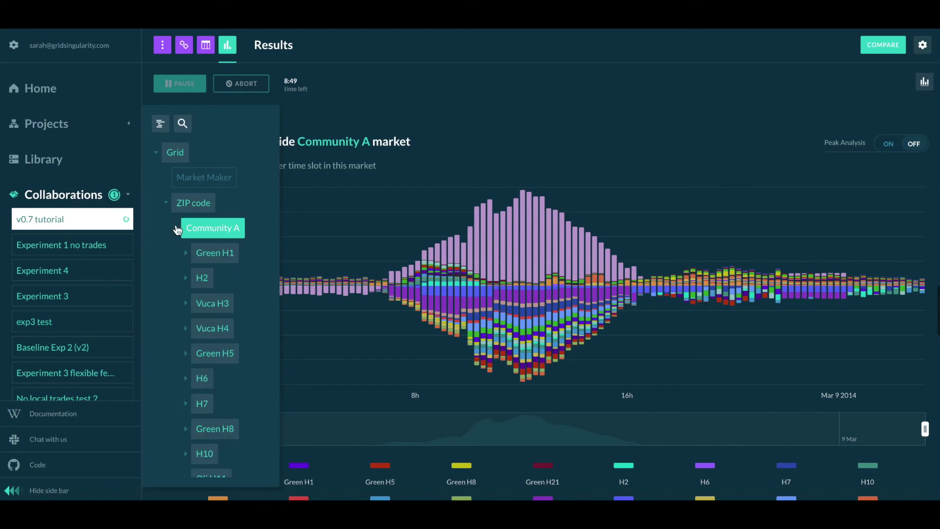
click(199, 253)
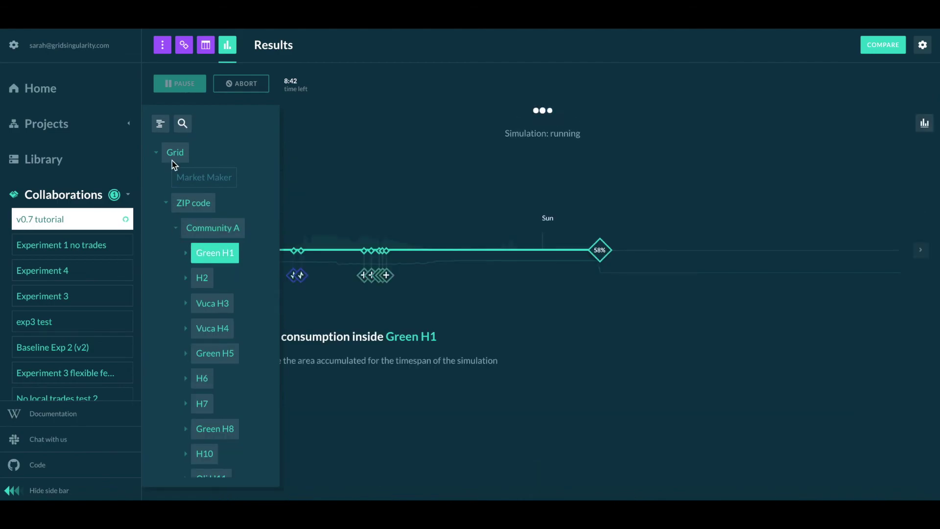
click(160, 125)
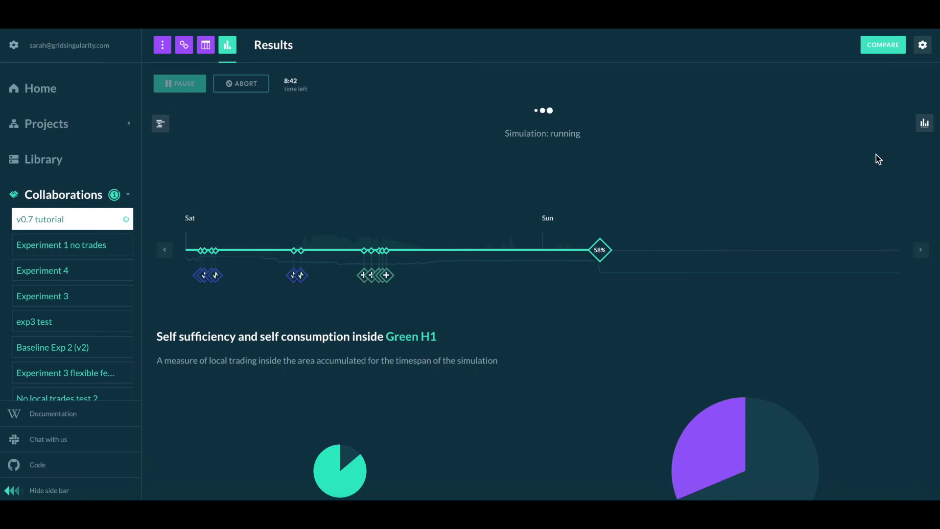
- Check the chart visibility settings for the Green H1 results and close them
click(923, 124)
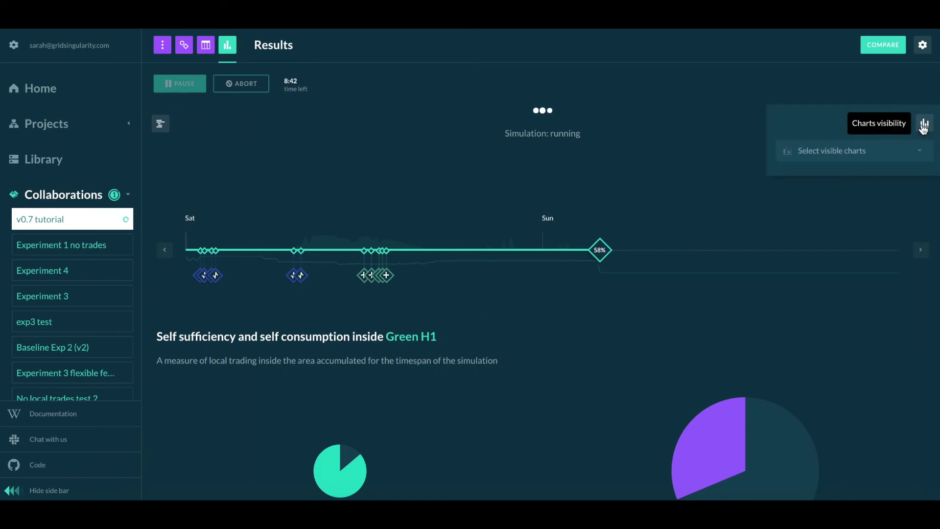
click(888, 156)
click(924, 123)
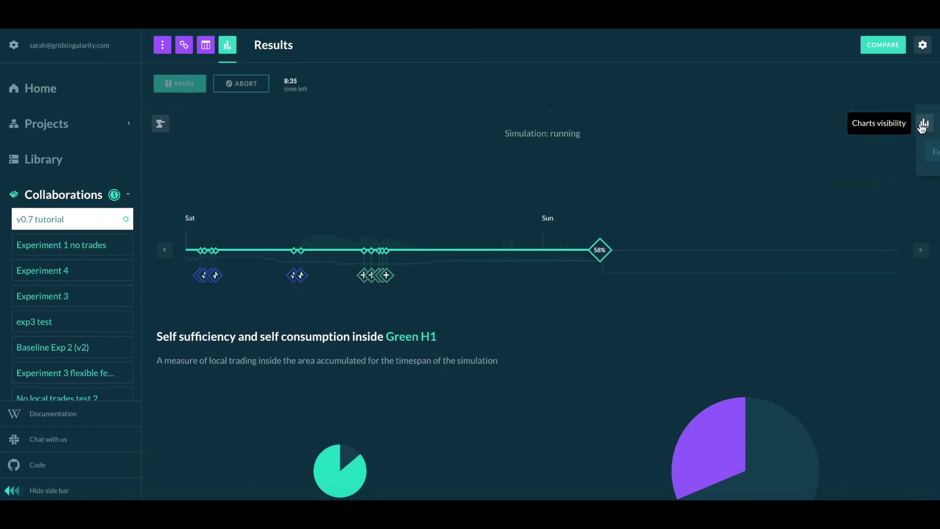
- Examine the March 08 2014, 8:00 bar in the energy trade profile inside the Green H1 market
scroll(604, 356, down, 10)
scroll(604, 356, down, 6)
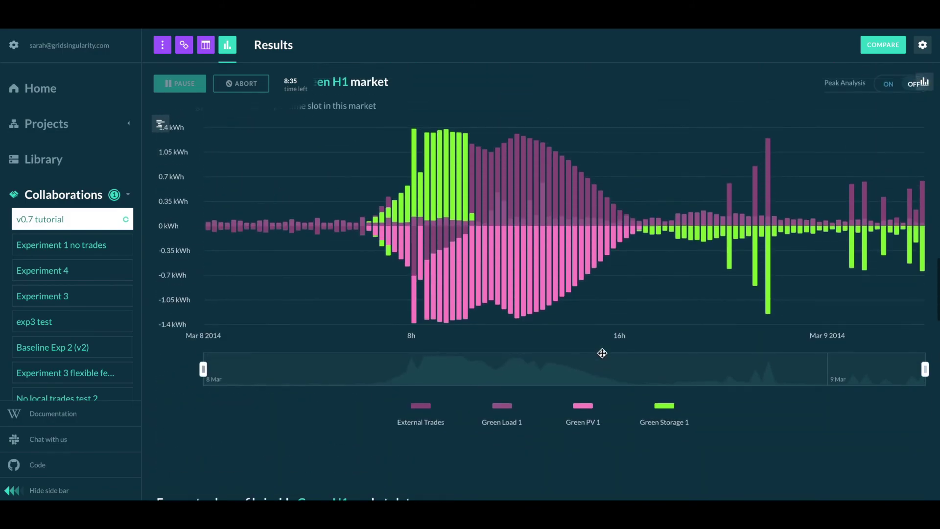
scroll(600, 352, up, 2)
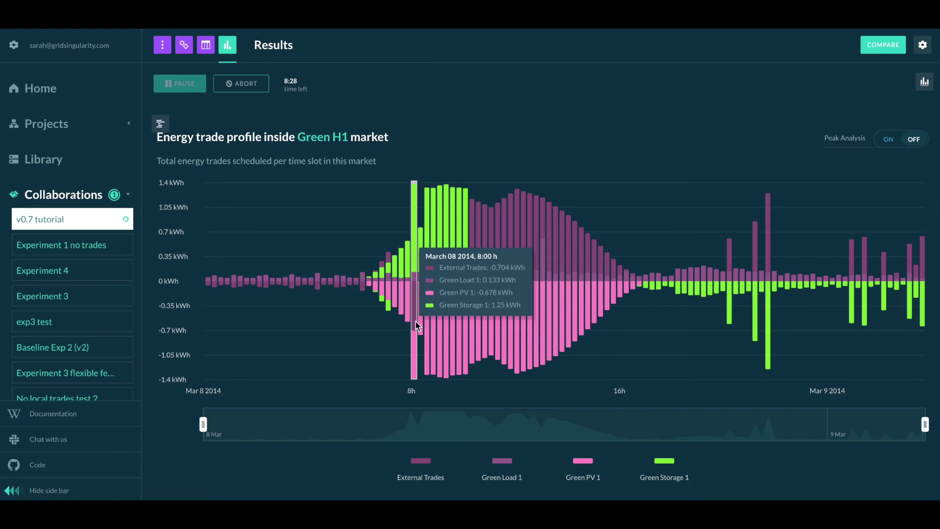
- Show the 08:00 slot of March 08 2014 in Green H1's market slot energy trade profile and inspect the 08:08 trades
scroll(416, 341, down, 10)
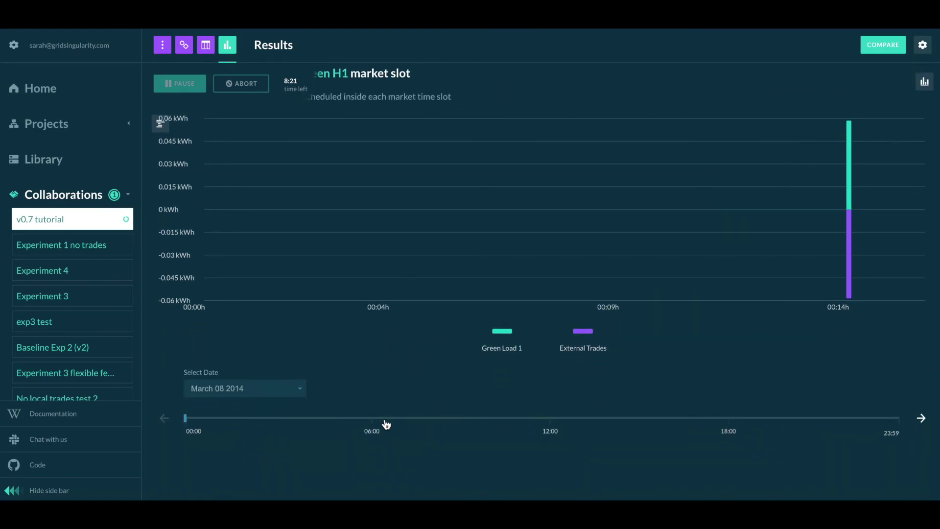
click(412, 420)
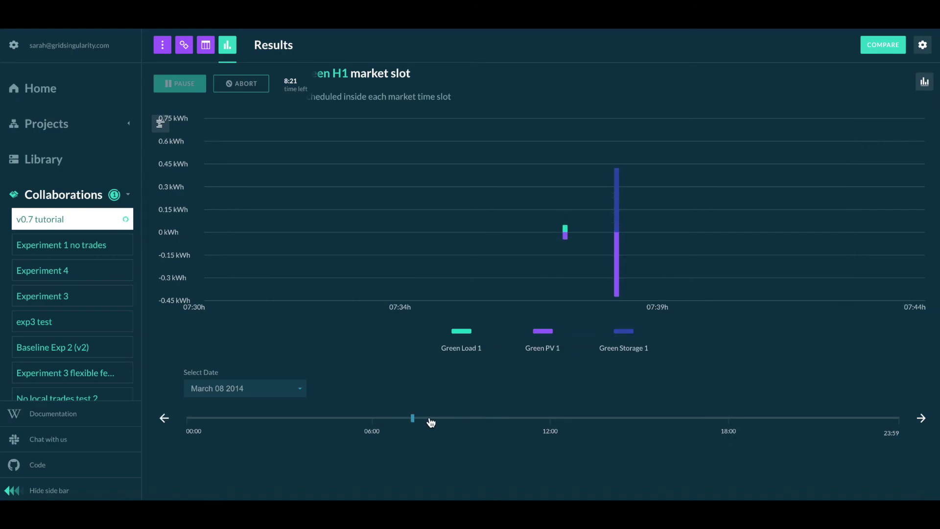
click(427, 419)
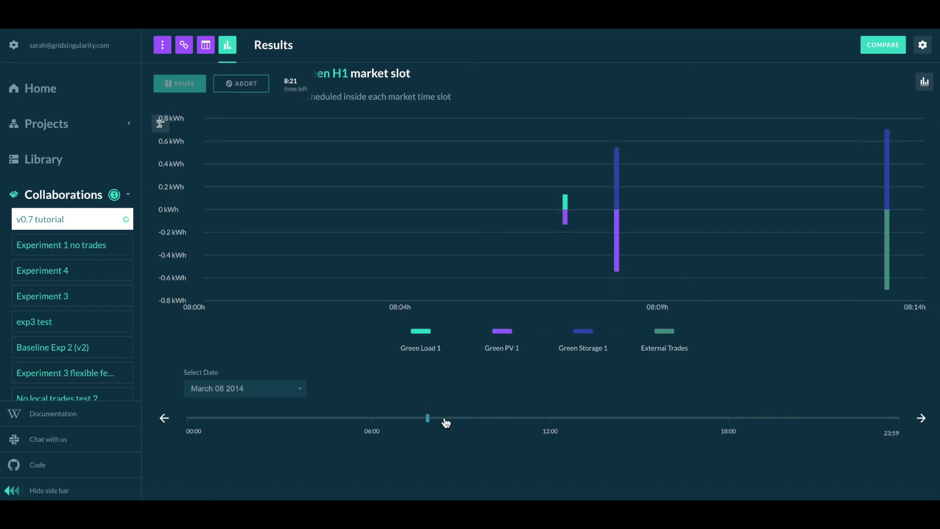
scroll(762, 343, up, 1)
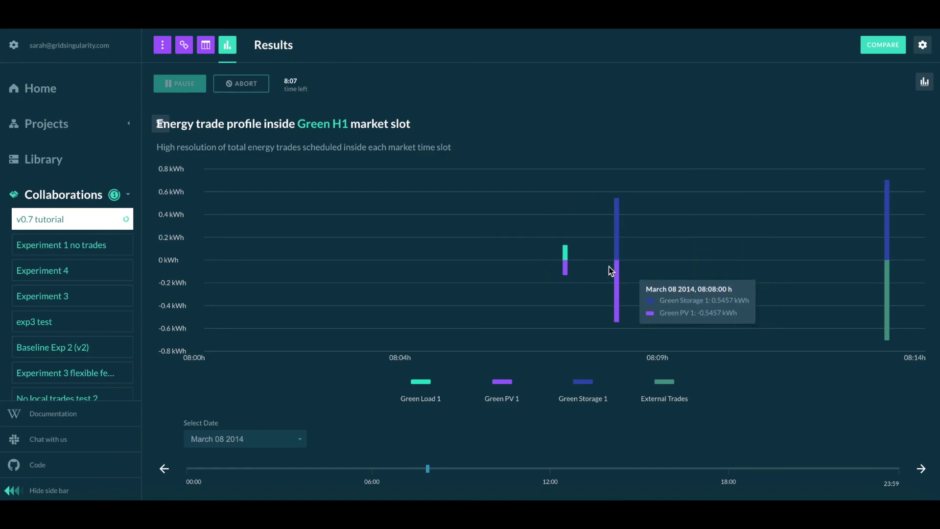
- Compare the 08:00 slot trades with the matching bar in the overall Green H1 energy trade profile
scroll(616, 169, up, 1)
scroll(616, 169, up, 5)
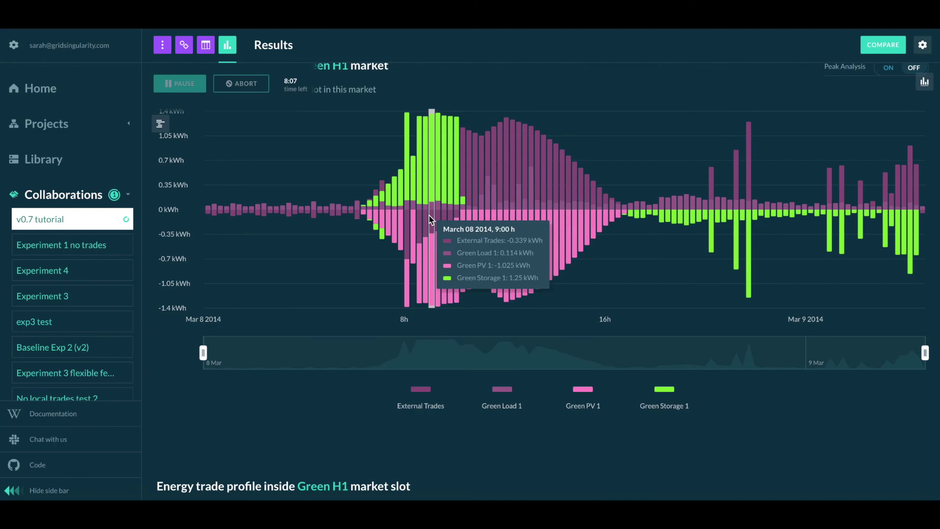
click(409, 223)
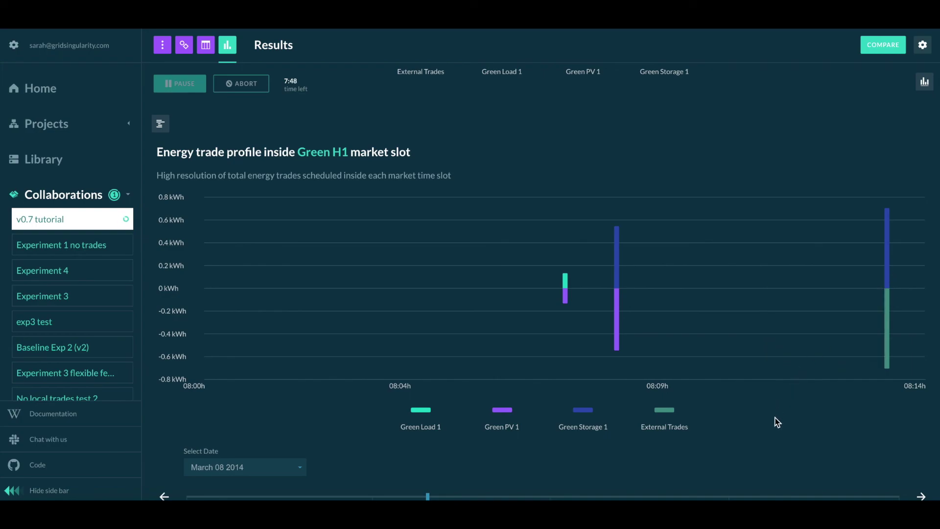
- Review Green H1's bids, offers and trades plot, its energy pricing chart, and its energy bills and net energy traded table
scroll(777, 422, down, 8)
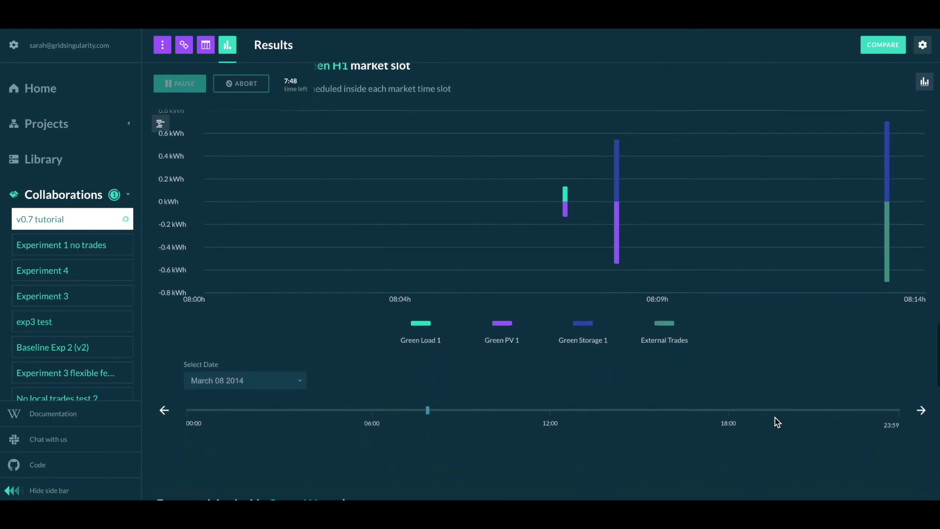
scroll(777, 422, down, 10)
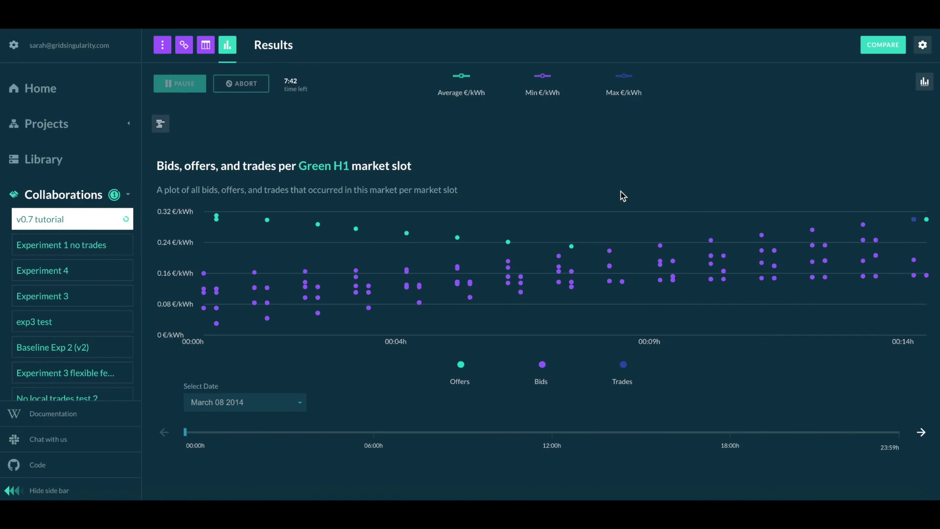
scroll(622, 196, up, 18)
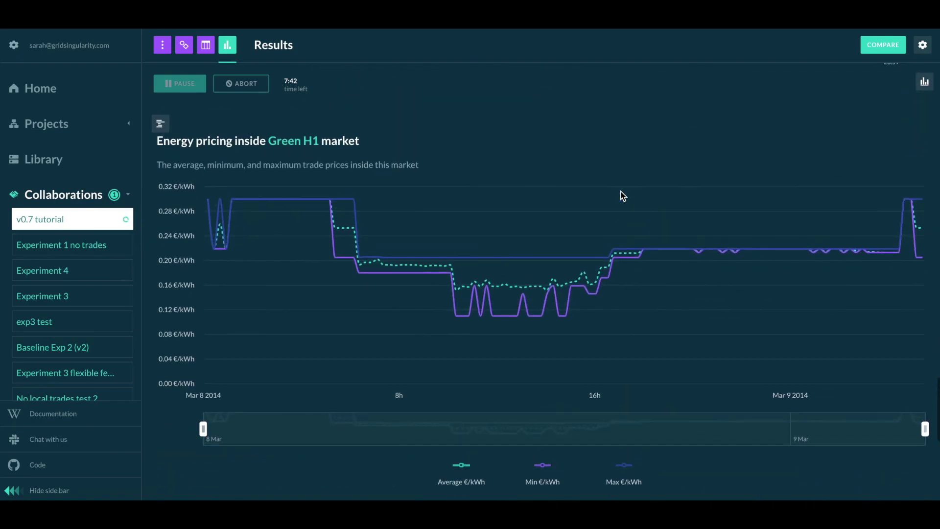
scroll(622, 196, up, 20)
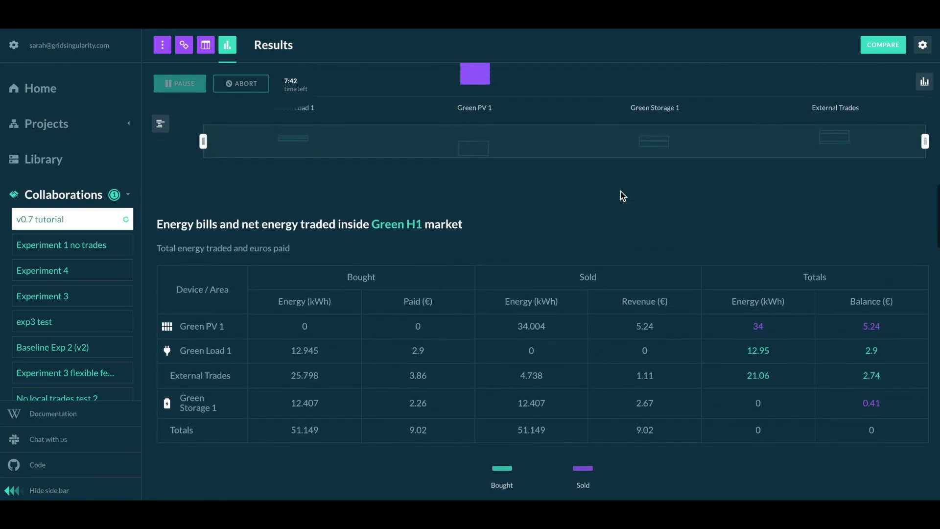